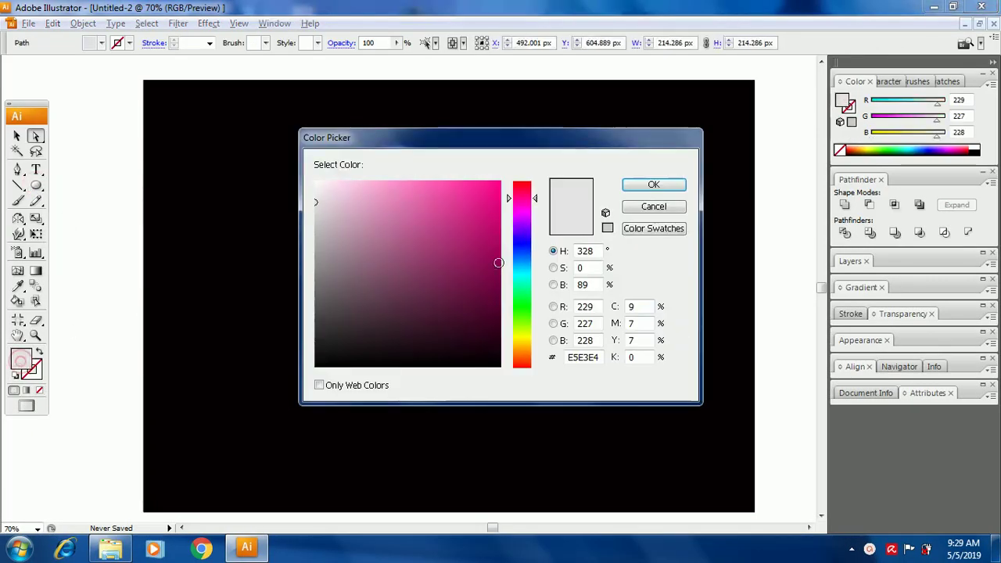
# Cut away the white circle's lower half with Minus Front and enlarge the remaining half into a wide dome at 100% zoom.
pyautogui.moveTo(36, 185); pyautogui.dragTo(96, 188)
pyautogui.moveTo(317, 200); pyautogui.dragTo(479, 361)
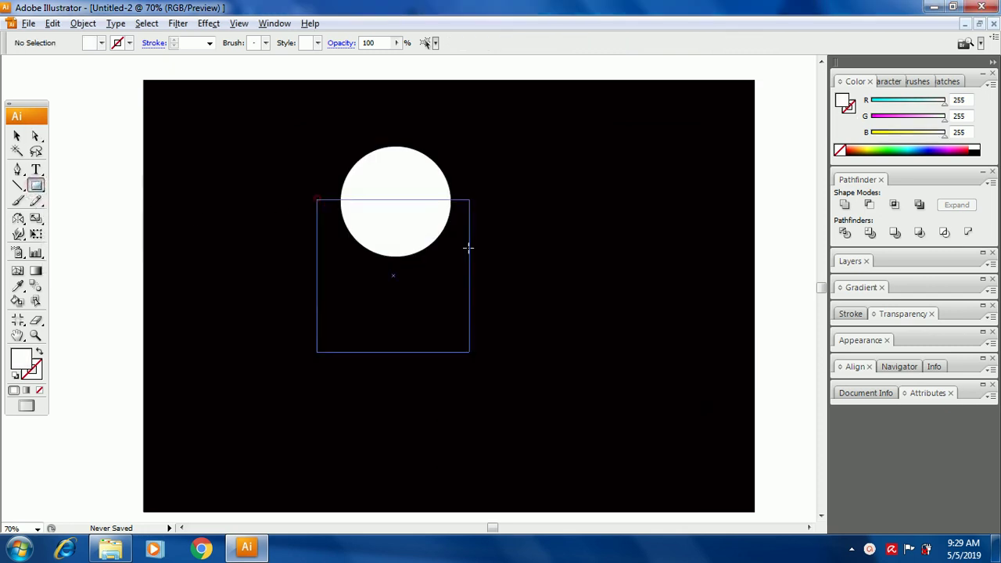
pyautogui.click(869, 205)
pyautogui.press('v')
pyautogui.click(398, 175)
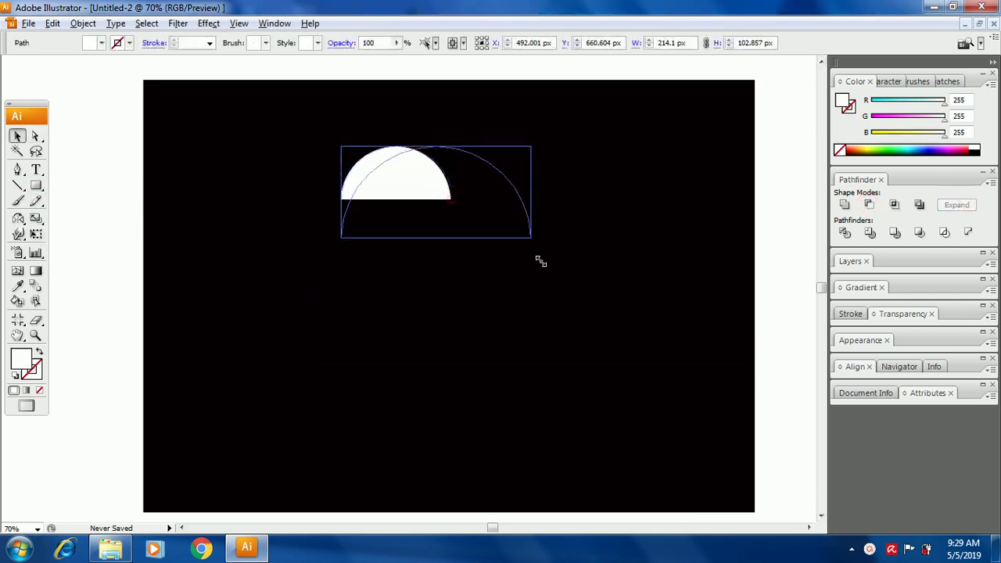
pyautogui.moveTo(450, 201); pyautogui.dragTo(557, 249)
pyautogui.click(469, 266)
pyautogui.press('z')
pyautogui.click(453, 272)
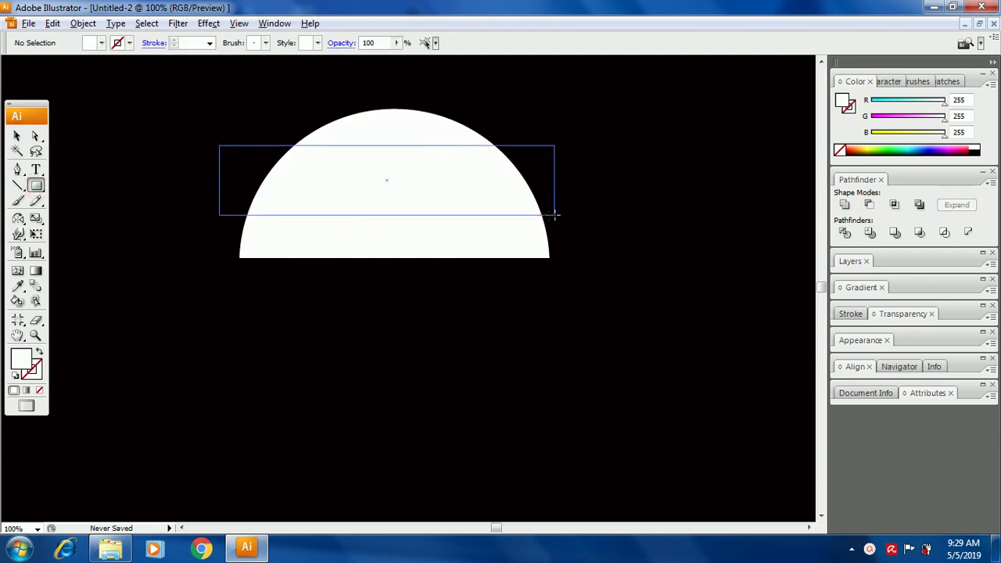
# Draw a rectangle across the dome, fill it dark blue, and drag a copy lower down.
pyautogui.moveTo(555, 214); pyautogui.dragTo(554, 213)
pyautogui.doubleClick(21, 358)
pyautogui.click(493, 186)
pyautogui.click(658, 185)
pyautogui.press('a')
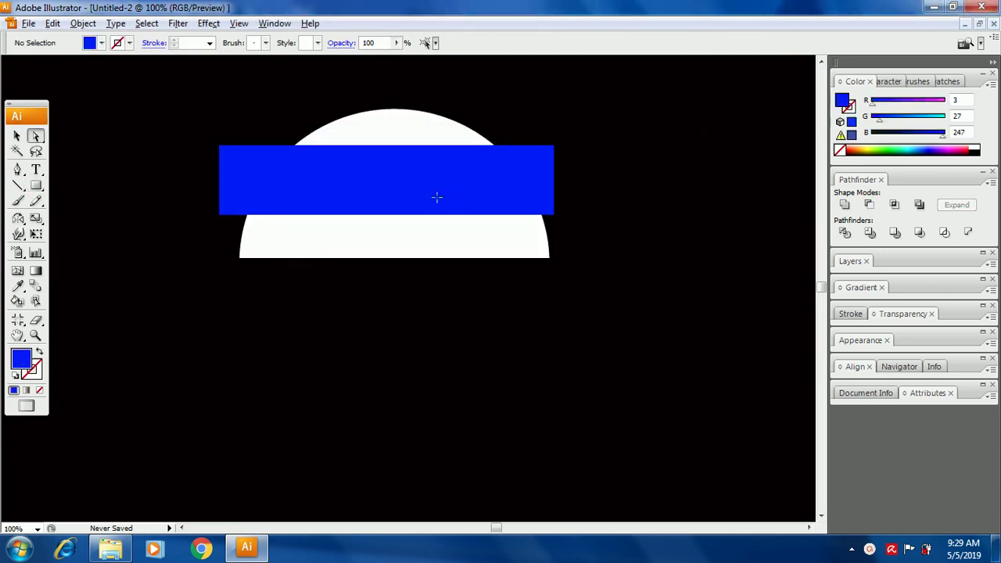
pyautogui.click(437, 197)
pyautogui.doubleClick(21, 359)
pyautogui.click(650, 185)
pyautogui.scroll(1, 471, 245)
pyautogui.moveTo(470, 252); pyautogui.dragTo(468, 174)
# Bring the half-circle to front, then intersect and expand it with the lower blue rectangle.
pyautogui.click(302, 298)
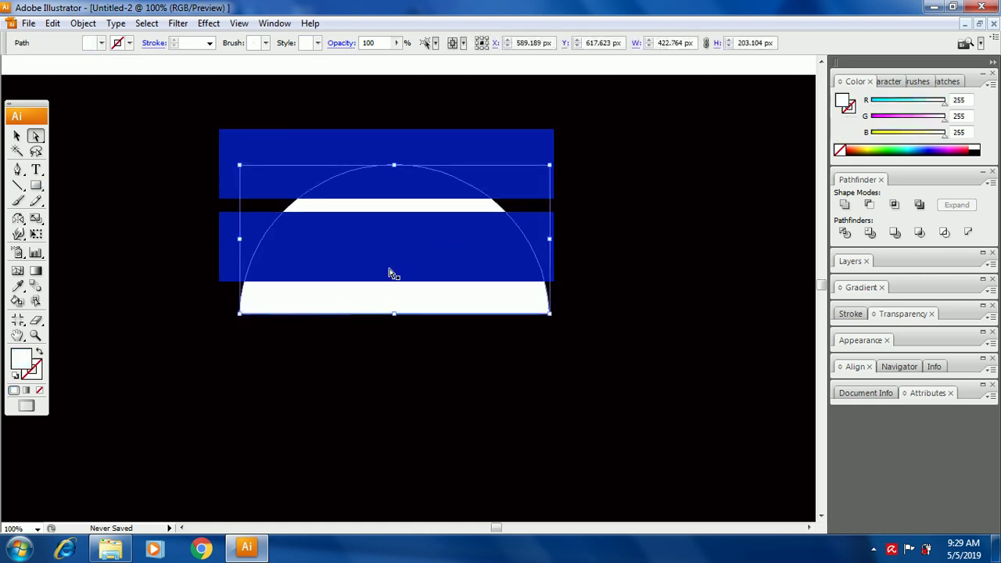
pyautogui.hotkey('ctrl', 'shift', ']')
pyautogui.keyDown('shift'); pyautogui.click(228, 273); pyautogui.keyUp('shift')
pyautogui.click(894, 204)
pyautogui.click(969, 206)
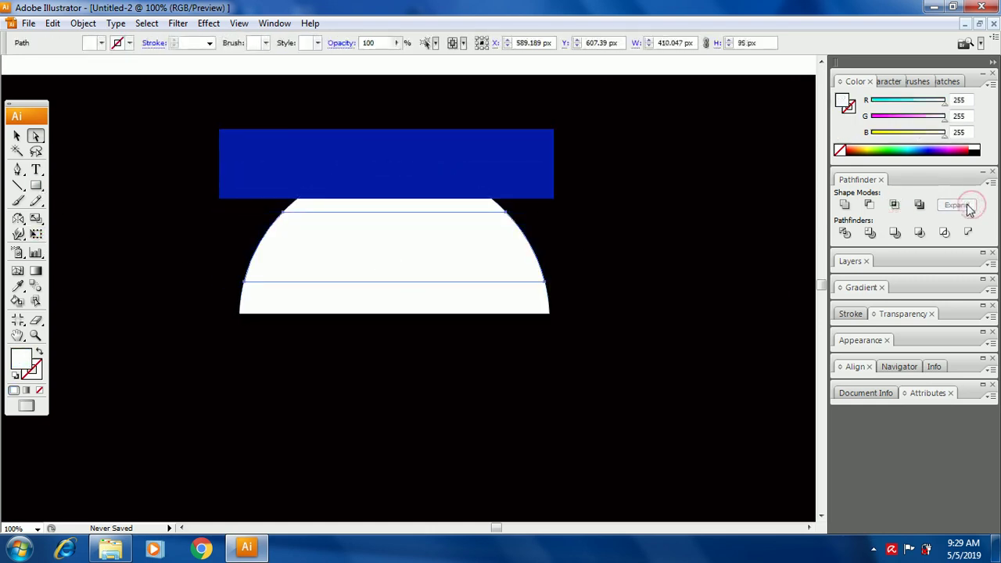
# Try filling the white band dark blue, then undo that fill.
pyautogui.press('i')
pyautogui.click(488, 161)
pyautogui.click(35, 186)
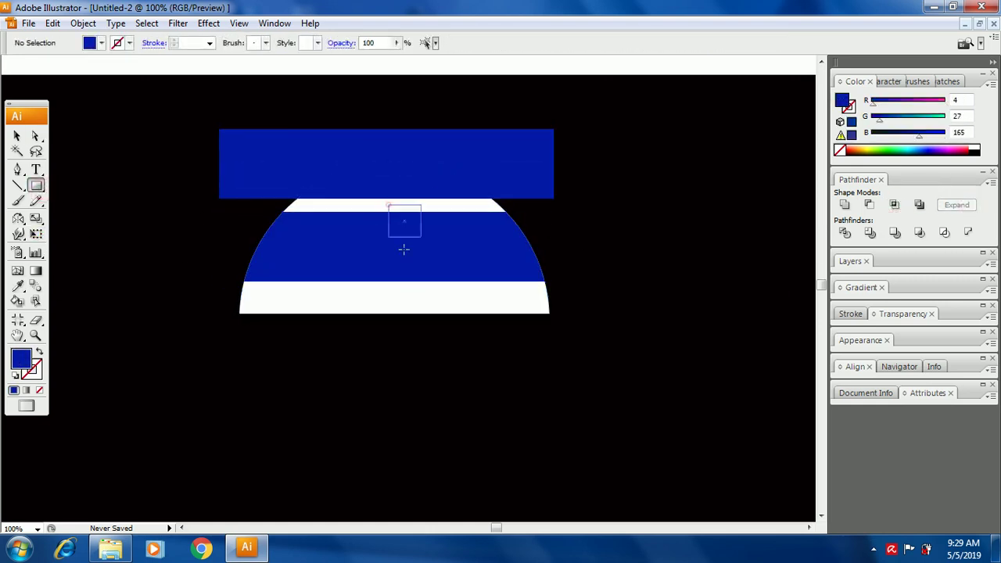
pyautogui.click(452, 302)
pyautogui.click(576, 279)
pyautogui.hotkey('ctrl', 'z')
pyautogui.press('v')
# Merge the white half-circle and blue rectangle into trimmed blue bands.
pyautogui.click(483, 297)
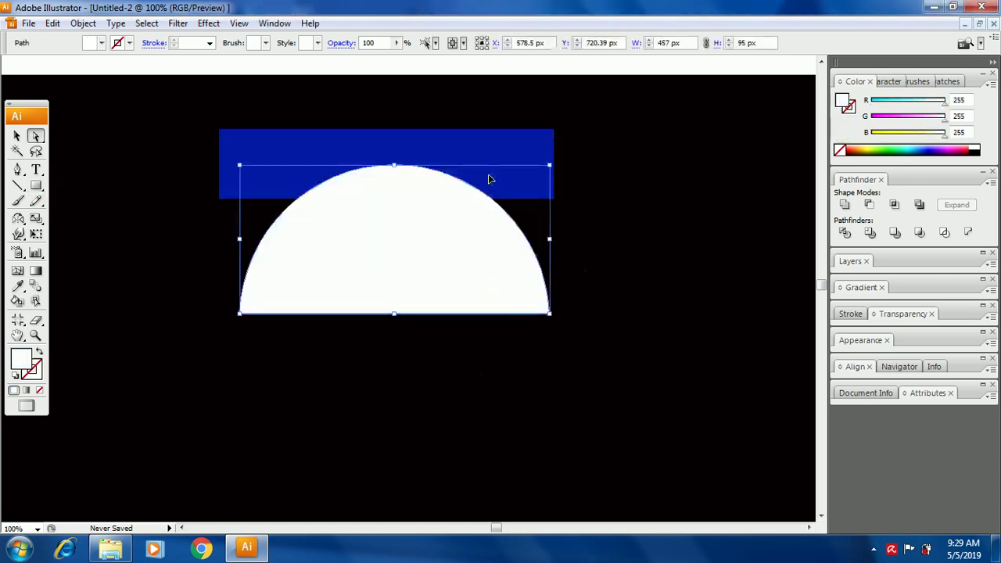
pyautogui.keyDown('shift'); pyautogui.click(510, 180); pyautogui.keyUp('shift')
pyautogui.click(895, 205)
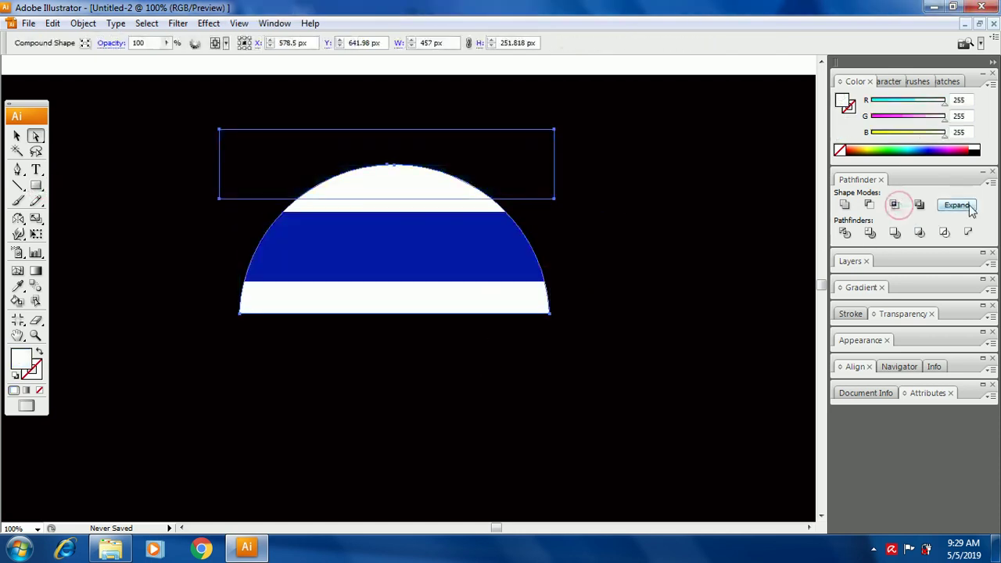
pyautogui.press('z')
pyautogui.keyDown('alt'); pyautogui.click(500, 257); pyautogui.keyUp('alt')
# Cut a narrow vertical strip out of the blue band's centre with Minus Front.
pyautogui.click(413, 295)
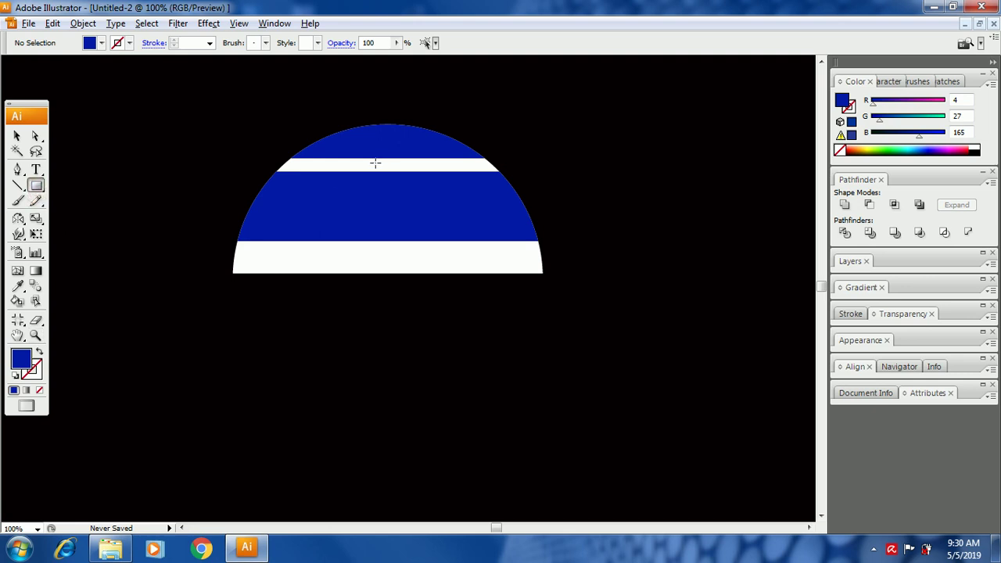
pyautogui.moveTo(388, 256); pyautogui.dragTo(388, 256)
pyautogui.hotkey('ctrl', 'a')
pyautogui.hotkey('ctrl', 'shift', 'a')
pyautogui.press('a')
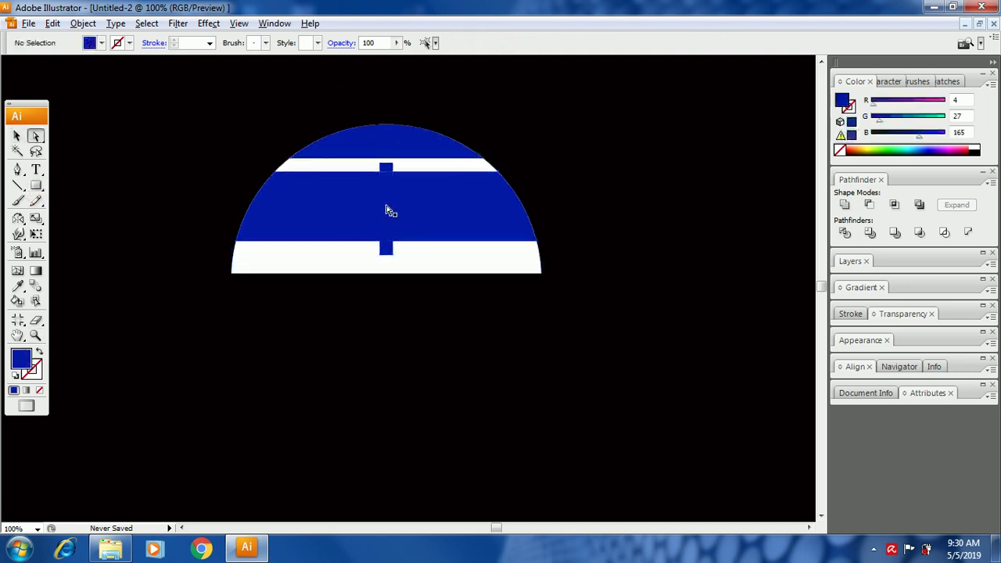
pyautogui.hotkey('ctrl', 'a')
pyautogui.click(870, 205)
# At 150% zoom, recolour the split blue panels a brighter blue.
pyautogui.click(401, 266)
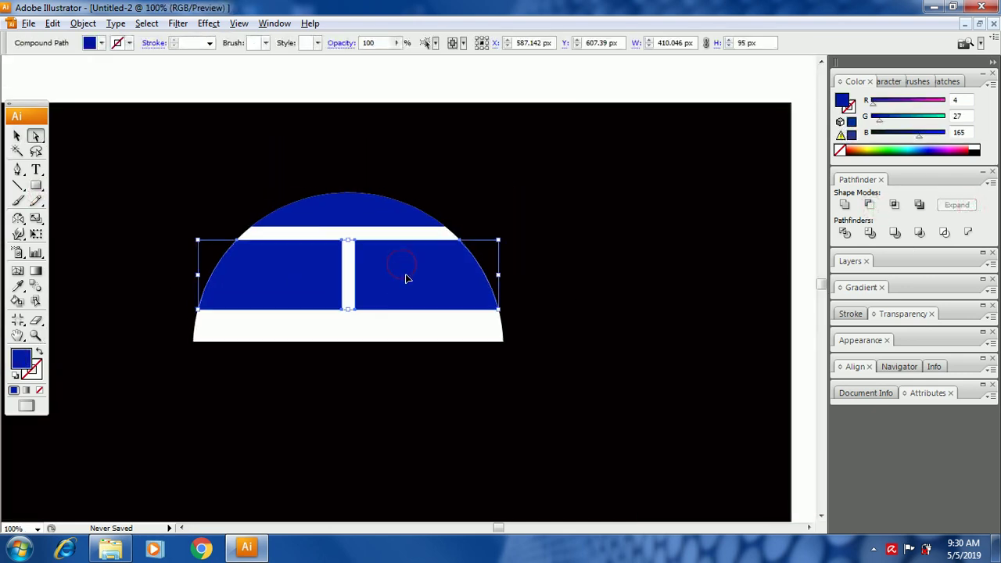
pyautogui.click(385, 311)
pyautogui.press('a')
pyautogui.click(364, 291)
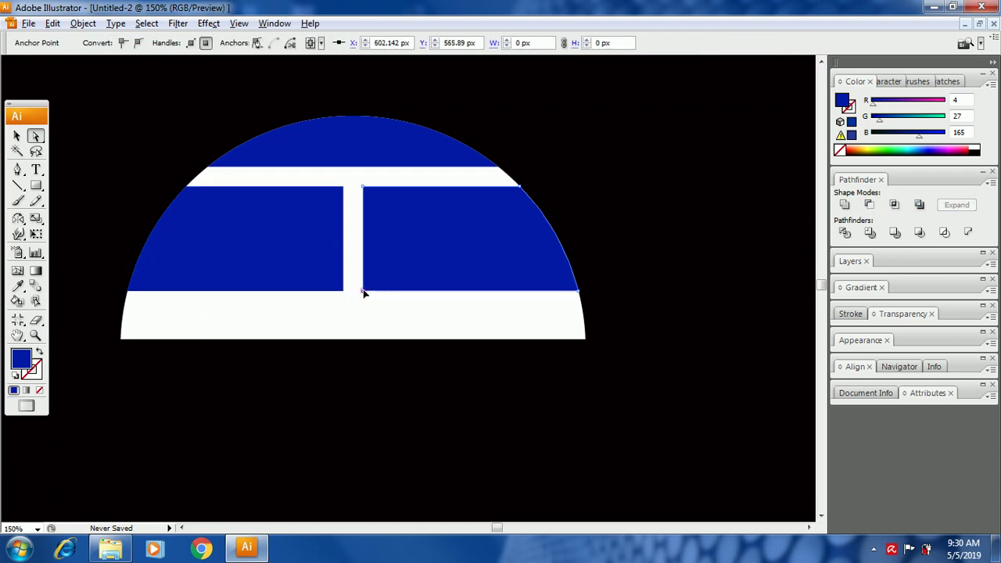
pyautogui.doubleClick(21, 359)
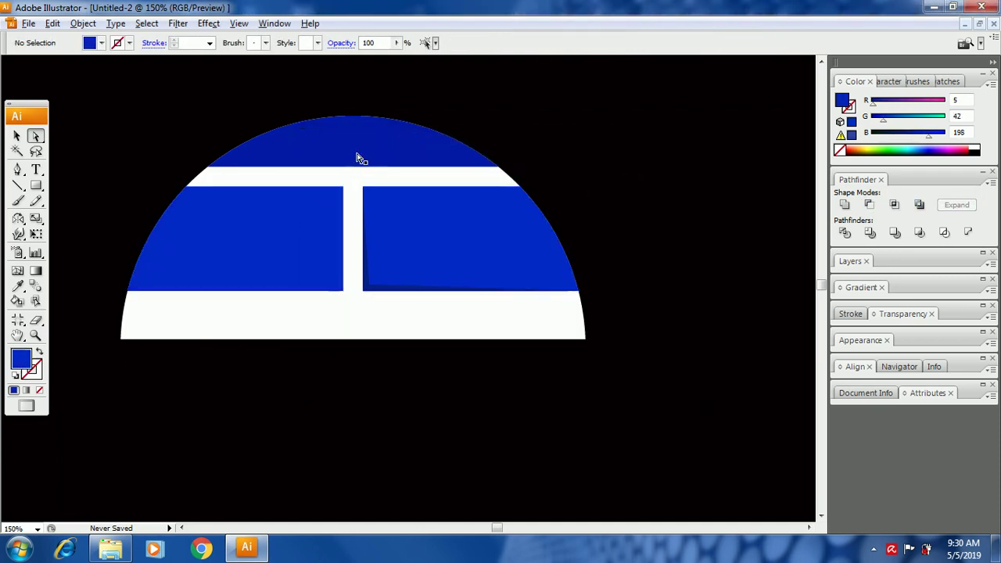
pyautogui.click(357, 158)
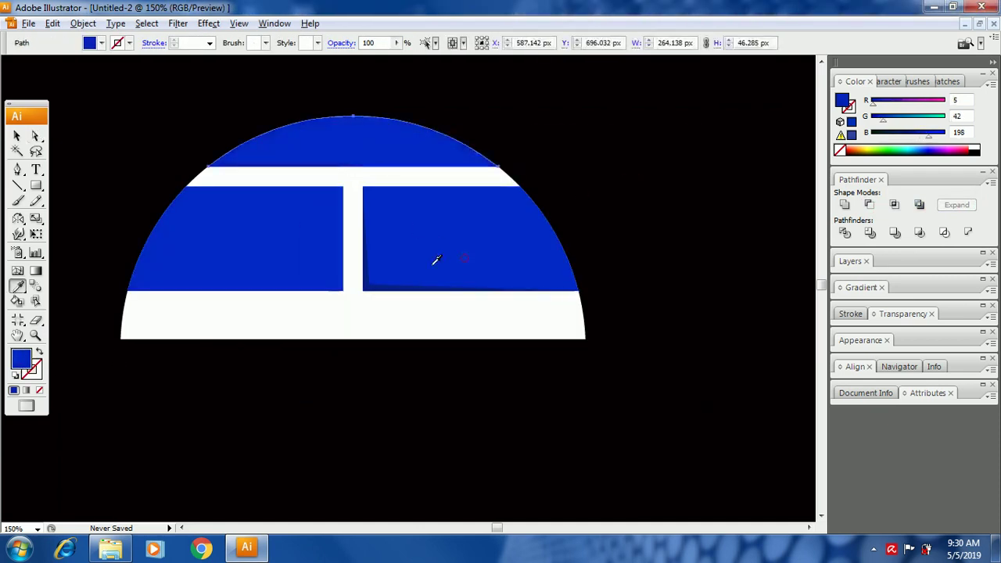
# Adjust the corner points of the left and right blue panels.
pyautogui.click(347, 292)
pyautogui.hotkey('ctrl', 'shift', 'a')
pyautogui.click(522, 193)
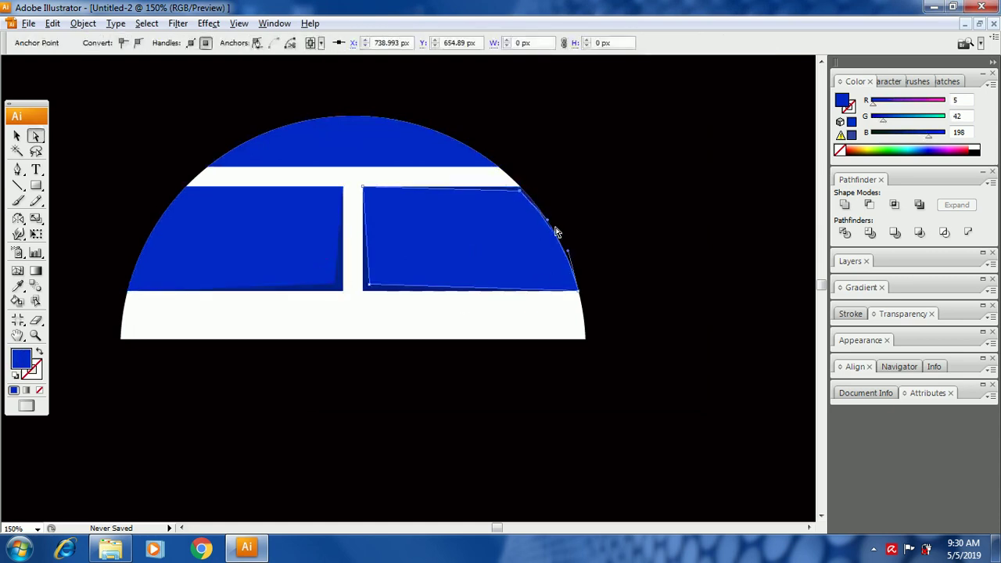
pyautogui.hotkey('ctrl', 'shift', 'a')
pyautogui.click(192, 193)
pyautogui.click(187, 185)
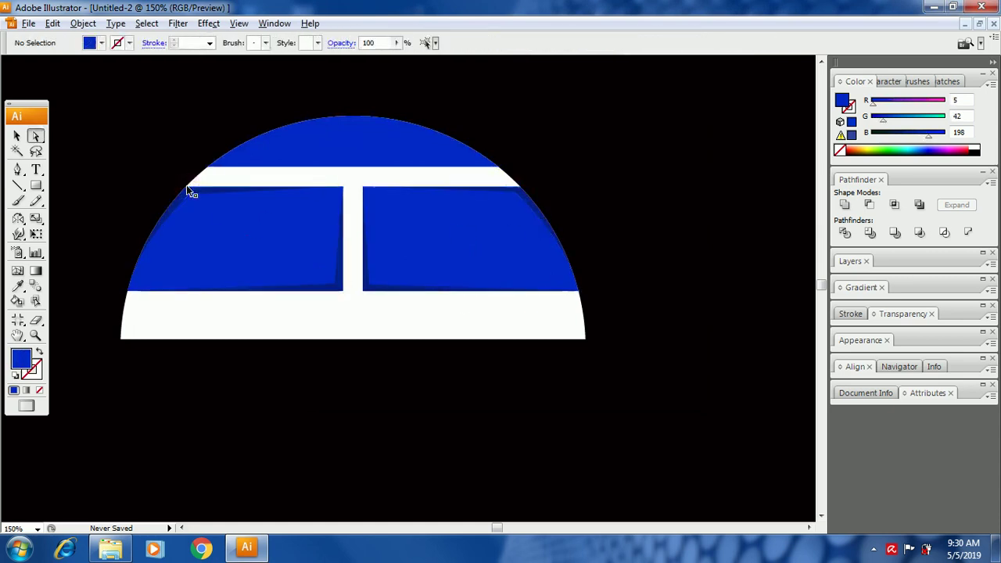
pyautogui.click(316, 163)
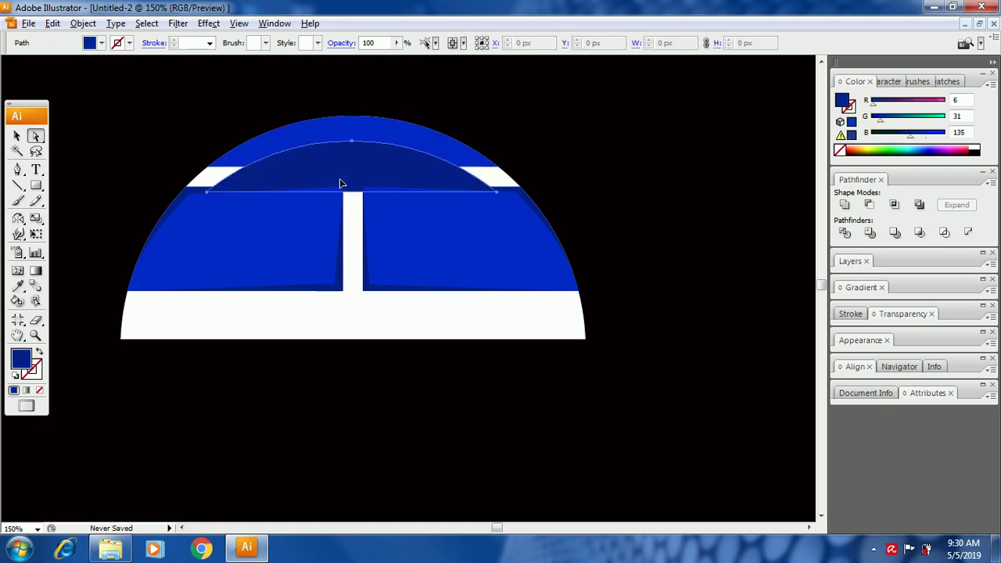
# Inspect the blue top cap's end points at 300% zoom, then return to 150%.
pyautogui.click(350, 152)
pyautogui.click(209, 169)
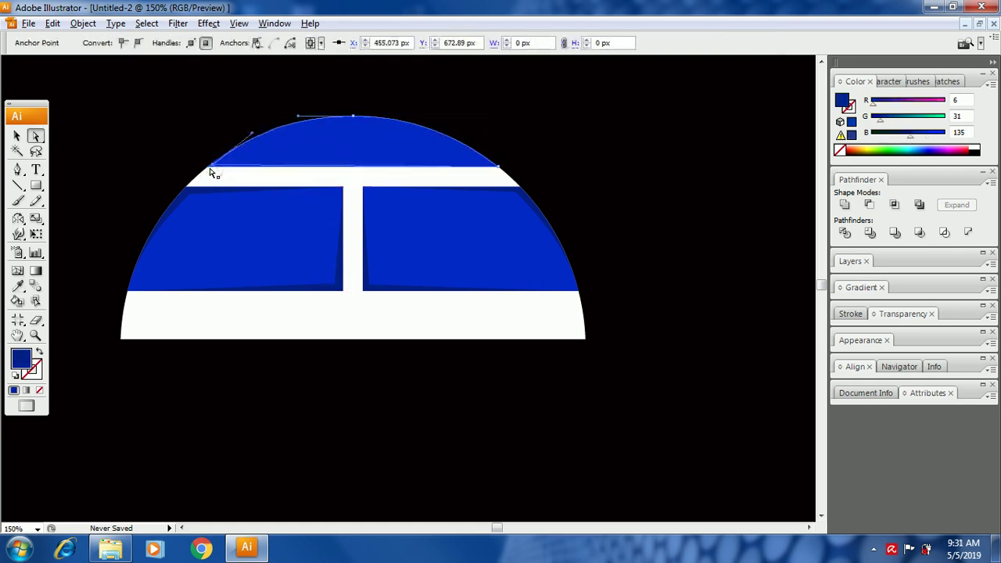
pyautogui.click(498, 168)
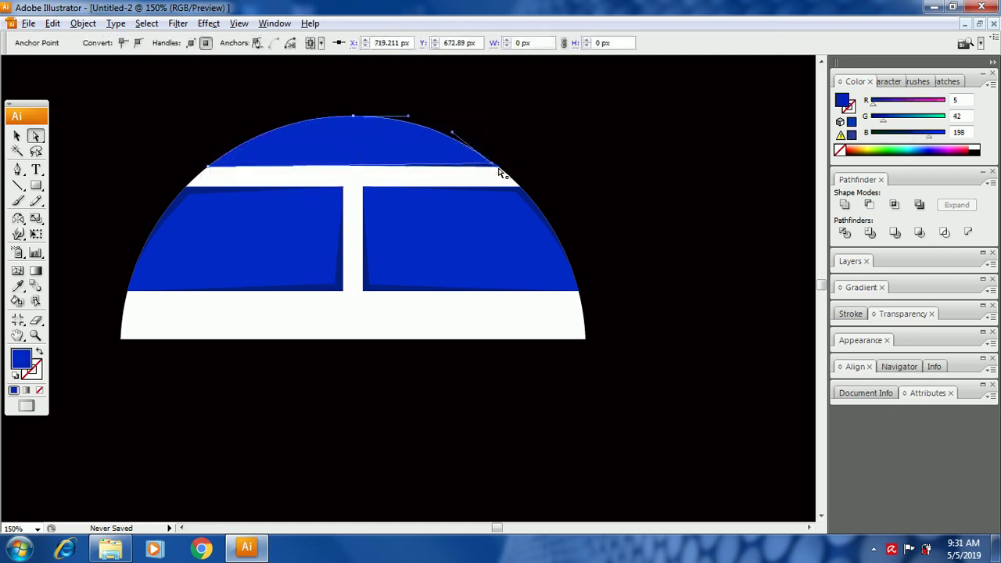
pyautogui.press('z')
pyautogui.click(447, 183)
pyautogui.click(312, 279)
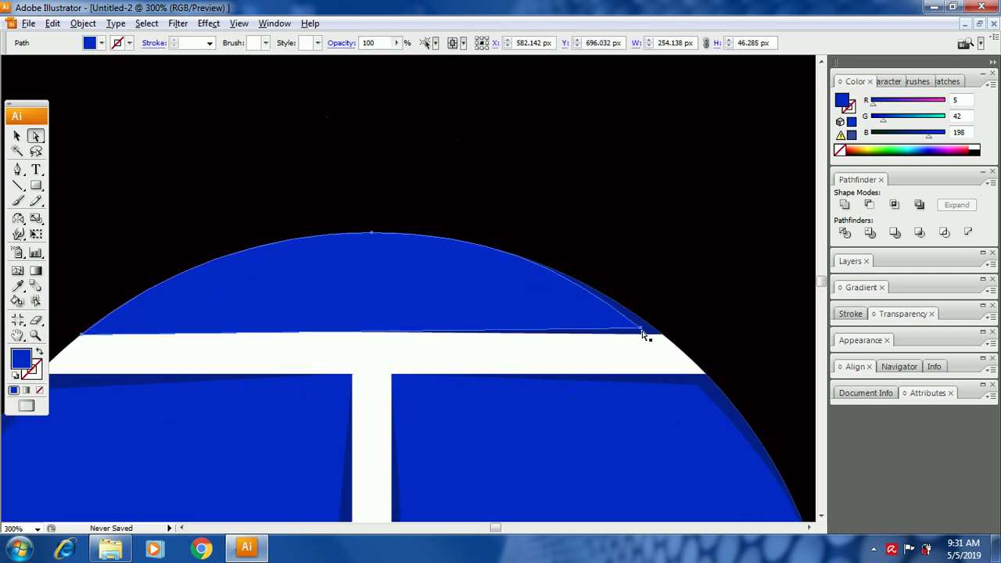
pyautogui.keyDown('alt'); pyautogui.click(461, 345); pyautogui.keyUp('alt')
# Delete the old blue top cap.
pyautogui.press('a')
pyautogui.click(305, 226)
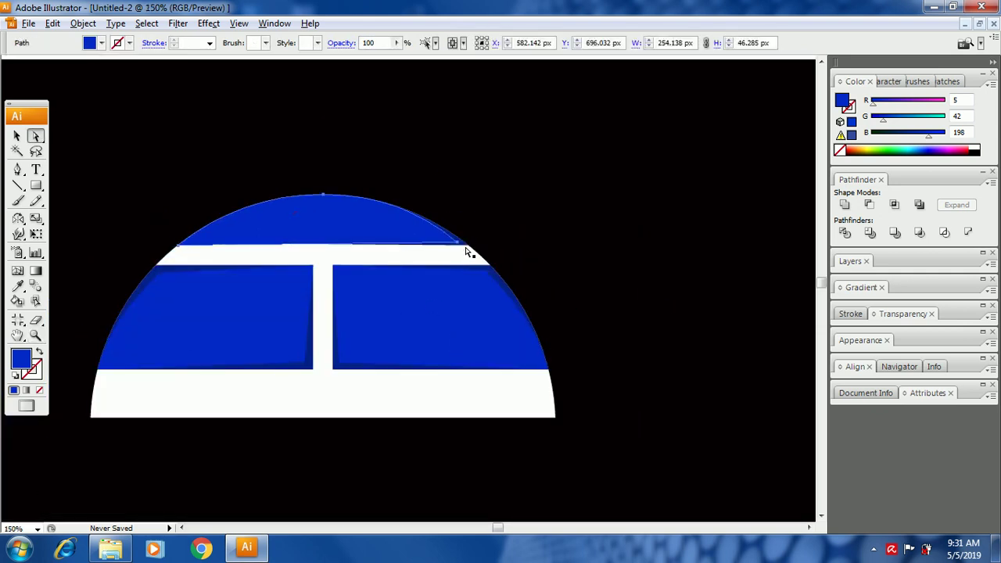
pyautogui.click(458, 246)
pyautogui.click(424, 233)
pyautogui.press('Delete')
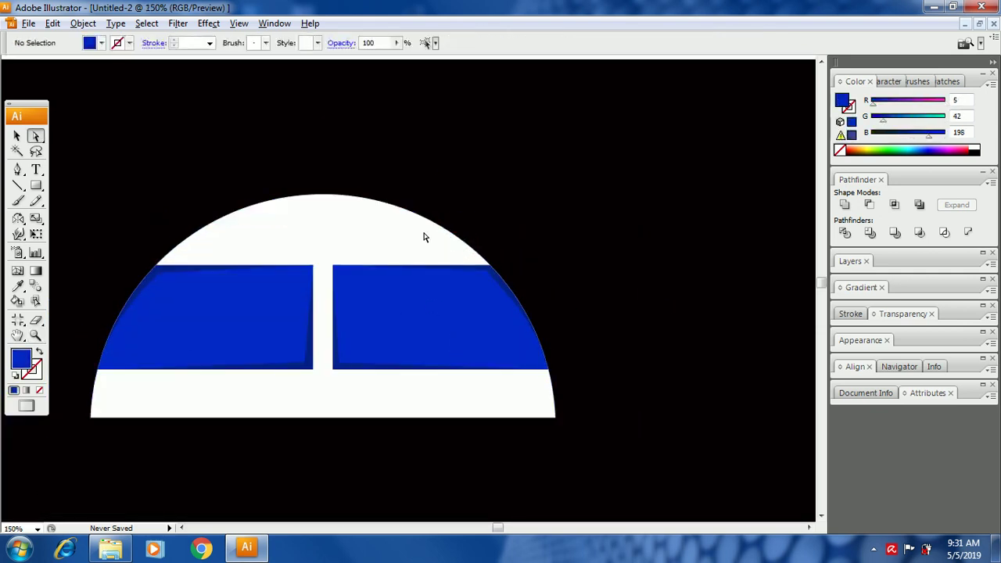
# Rebuild the top cap by intersecting the front-most white dome with a rectangle over its top.
pyautogui.press('m')
pyautogui.moveTo(154, 167); pyautogui.dragTo(490, 245)
pyautogui.press('a')
pyautogui.click(402, 386)
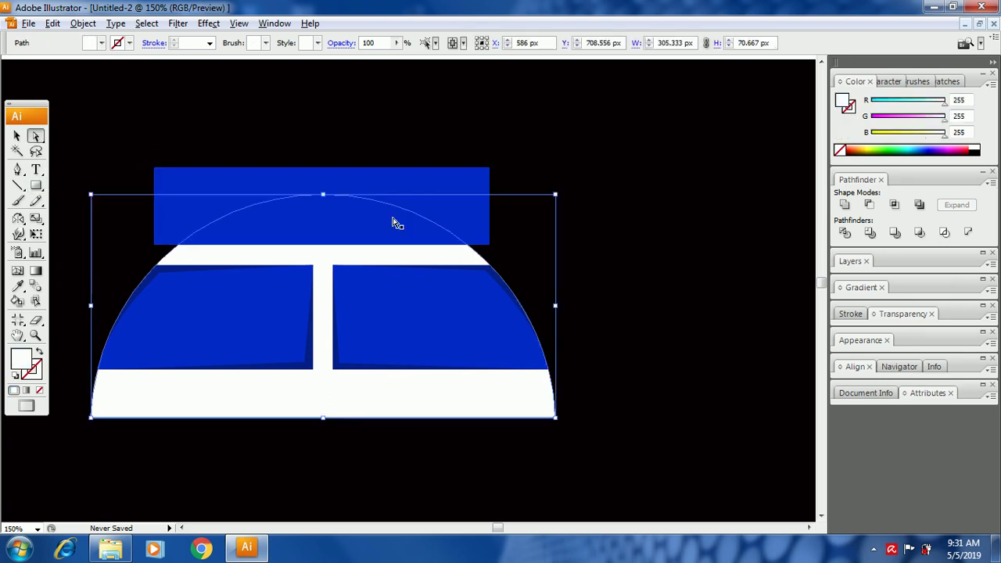
pyautogui.hotkey('ctrl', 'shift', ']')
pyautogui.keyDown('shift'); pyautogui.click(452, 206); pyautogui.keyUp('shift')
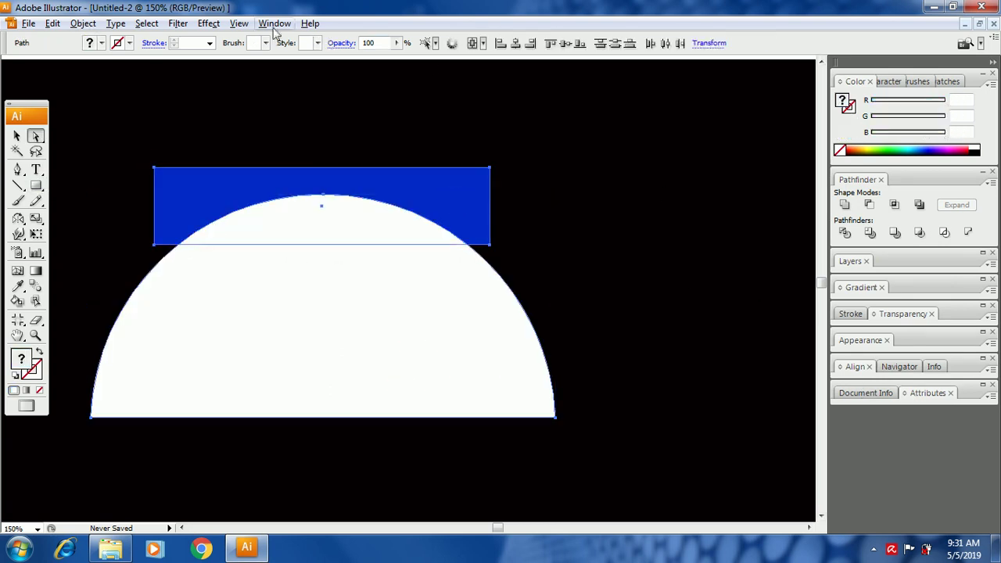
pyautogui.click(896, 205)
# Recolour the new cap with the panels' blue using the Eyedropper.
pyautogui.press('i')
pyautogui.click(437, 304)
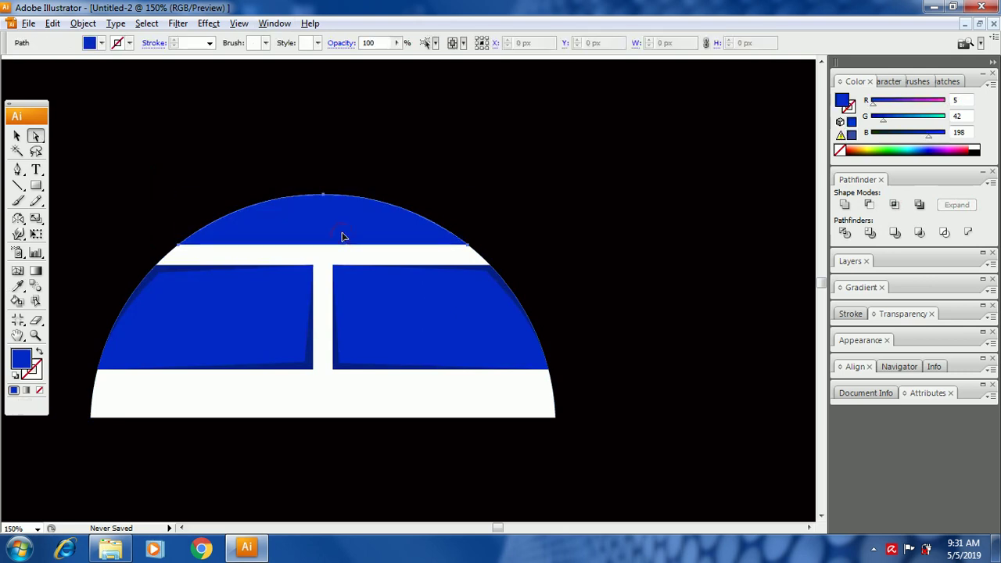
pyautogui.press('a')
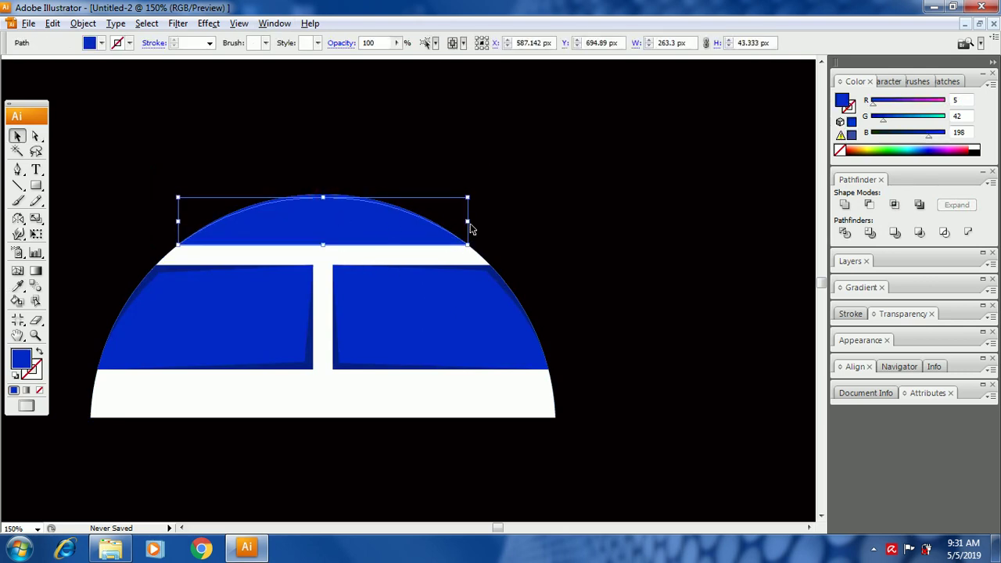
pyautogui.press('a')
pyautogui.click(376, 199)
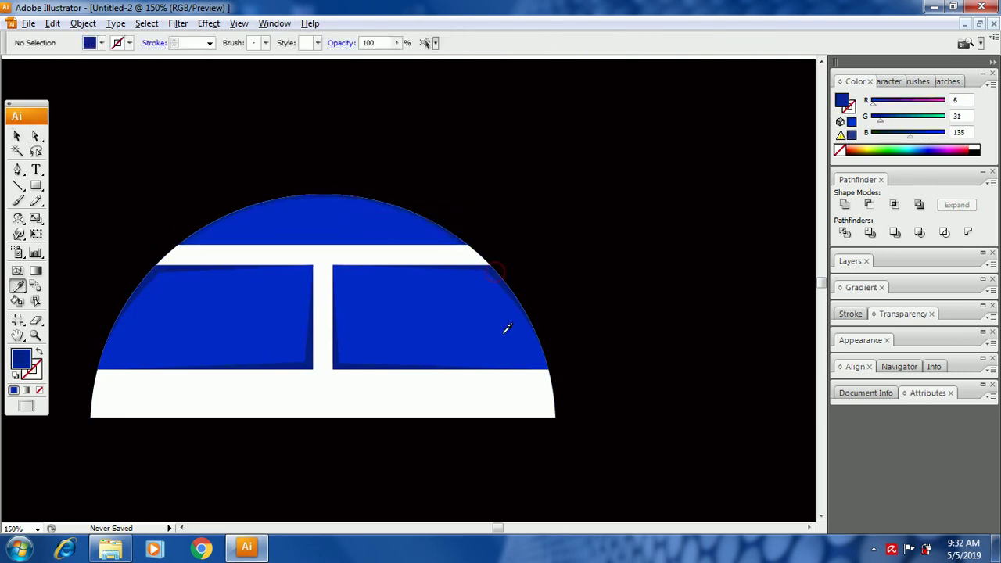
# Set the dome's fill to white (FFFFFF).
pyautogui.click(459, 397)
pyautogui.press('a')
pyautogui.click(555, 417)
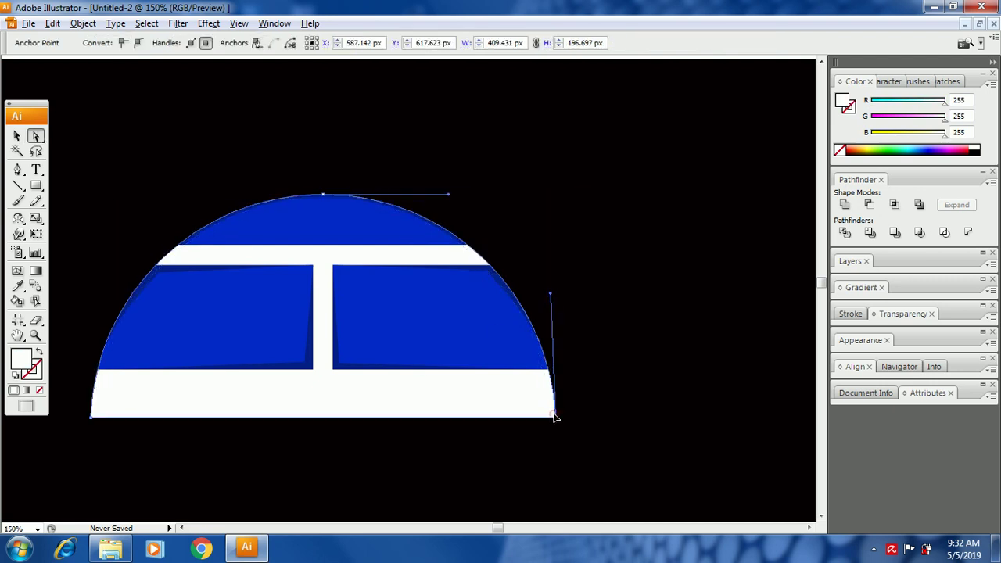
pyautogui.doubleClick(24, 359)
pyautogui.click(654, 188)
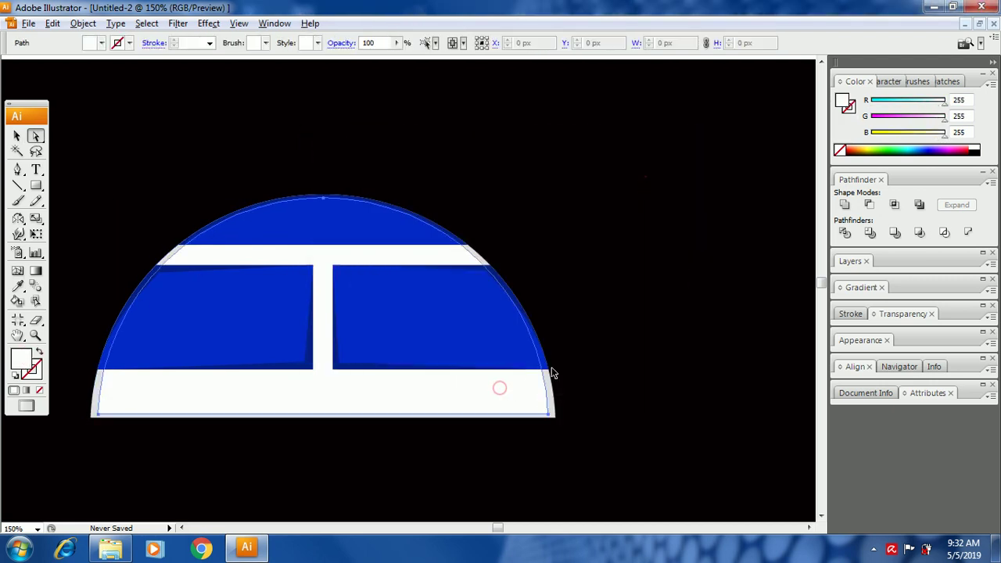
pyautogui.hotkey('ctrl', '-')
pyautogui.hotkey('ctrl', '-')
# Draw a rounded bar across the T divider and fill it with the panels' dark blue.
pyautogui.hotkey('ctrl', '+')
pyautogui.hotkey('ctrl', '+')
pyautogui.click(35, 185)
pyautogui.click(59, 203)
pyautogui.moveTo(277, 268); pyautogui.dragTo(469, 302)
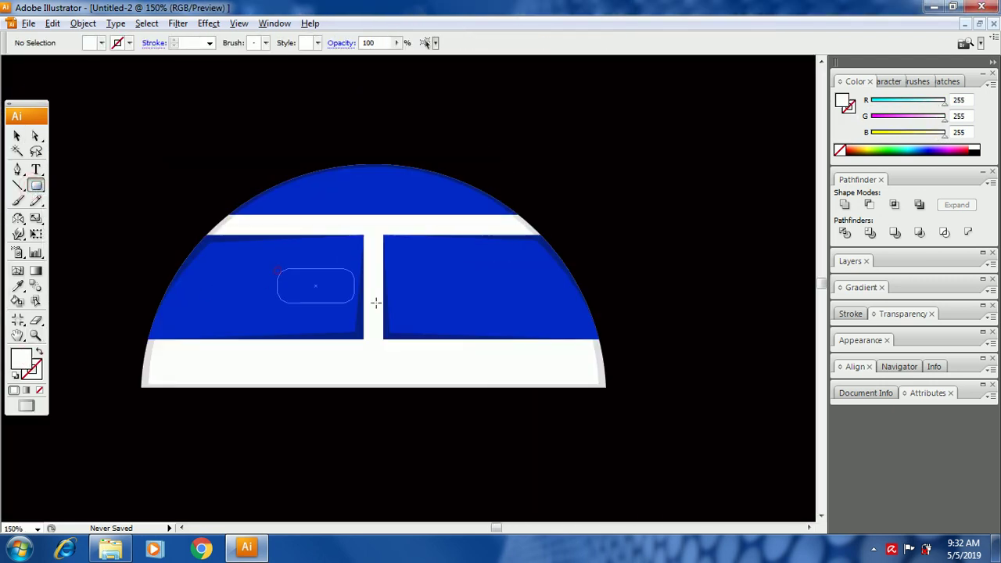
pyautogui.hotkey('ctrl', 'shift', 'a')
pyautogui.click(430, 299)
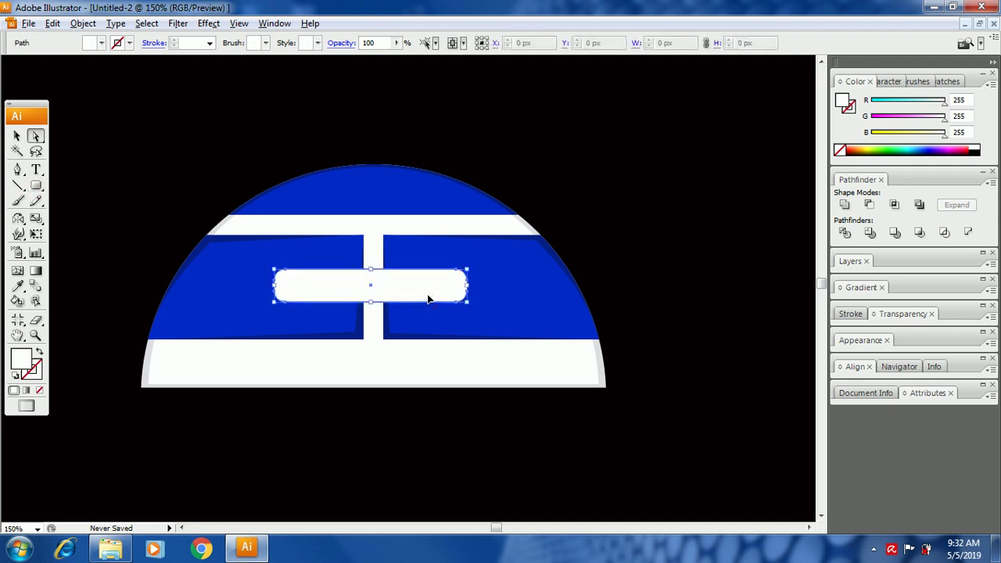
pyautogui.click(401, 324)
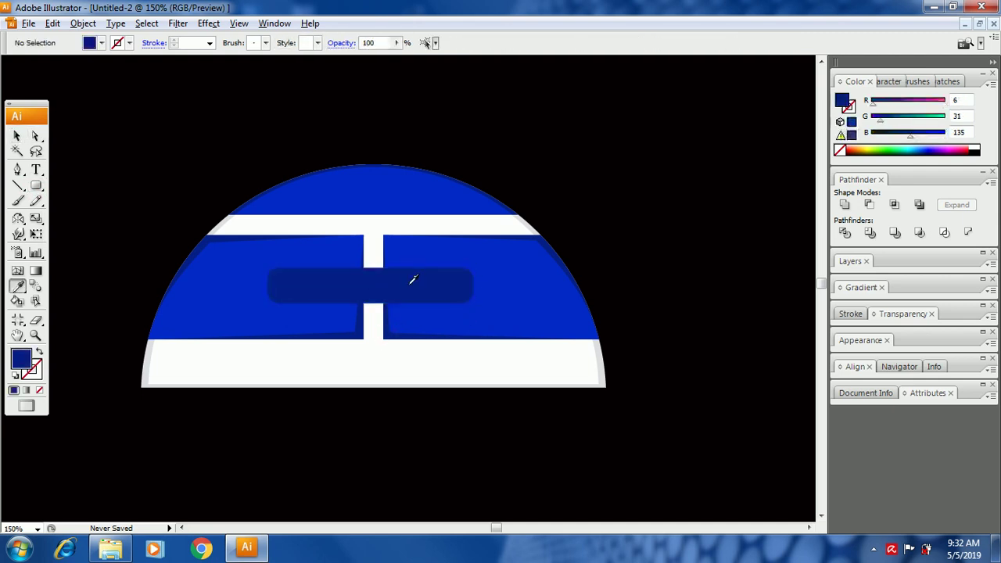
# Darken the inner bar shape's fill to deep navy.
pyautogui.press('a')
pyautogui.click(406, 305)
pyautogui.doubleClick(21, 359)
pyautogui.click(492, 308)
pyautogui.click(655, 184)
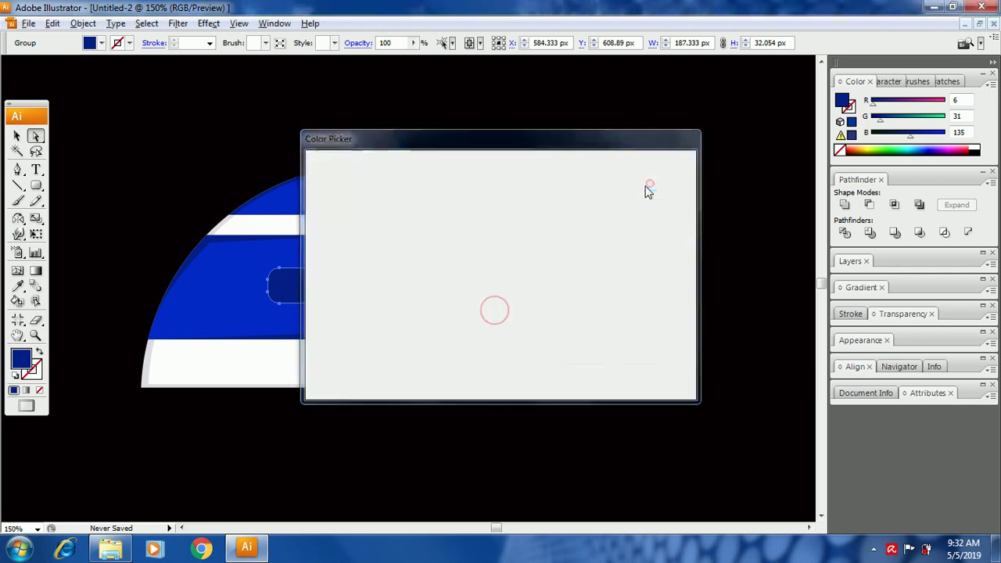
pyautogui.press('v')
# Fill the inner bar black, keeping its white outline.
pyautogui.press('a')
pyautogui.click(468, 268)
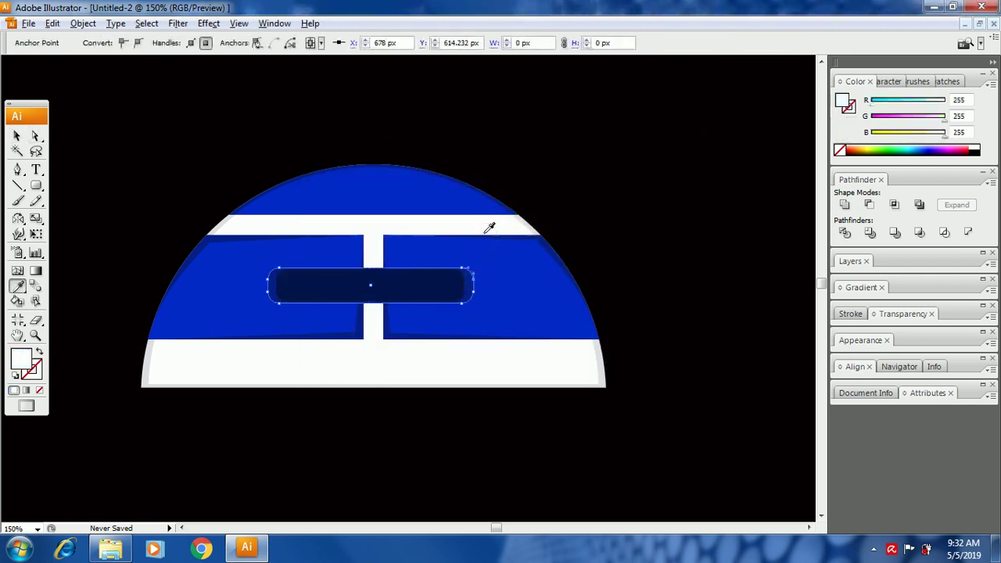
pyautogui.press('v')
pyautogui.click(368, 284)
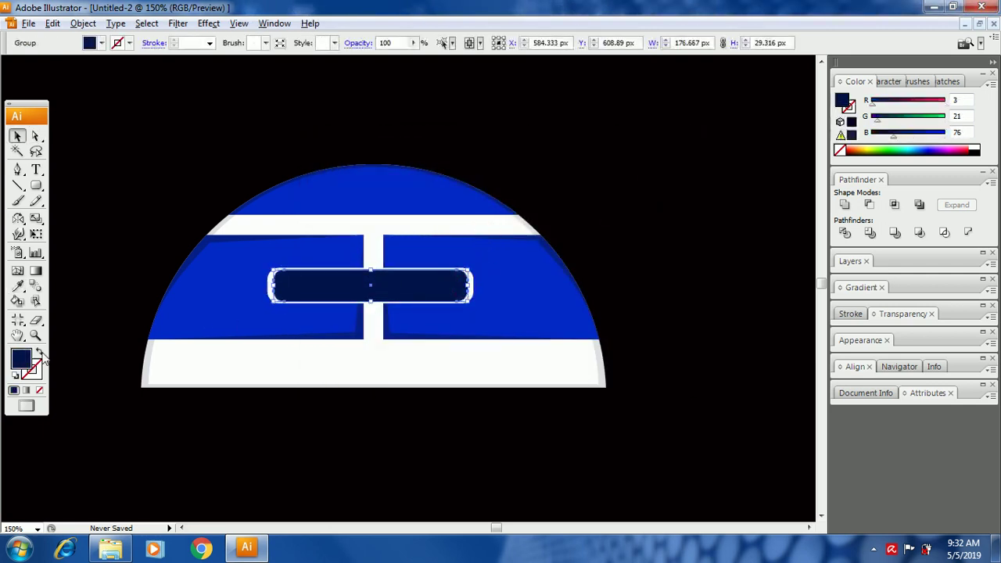
pyautogui.press('i')
pyautogui.click(123, 241)
pyautogui.hotkey('ctrl', 'shift', 'a')
pyautogui.moveTo(36, 185); pyautogui.dragTo(86, 217)
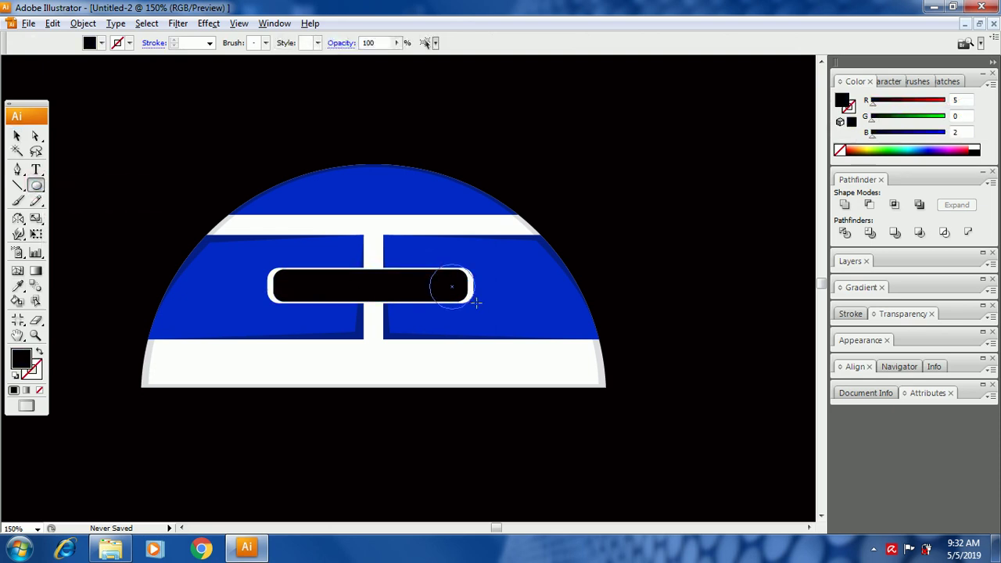
# Draw a circle at the bar's right end and fill it red.
pyautogui.moveTo(476, 302); pyautogui.dragTo(473, 306)
pyautogui.press('v')
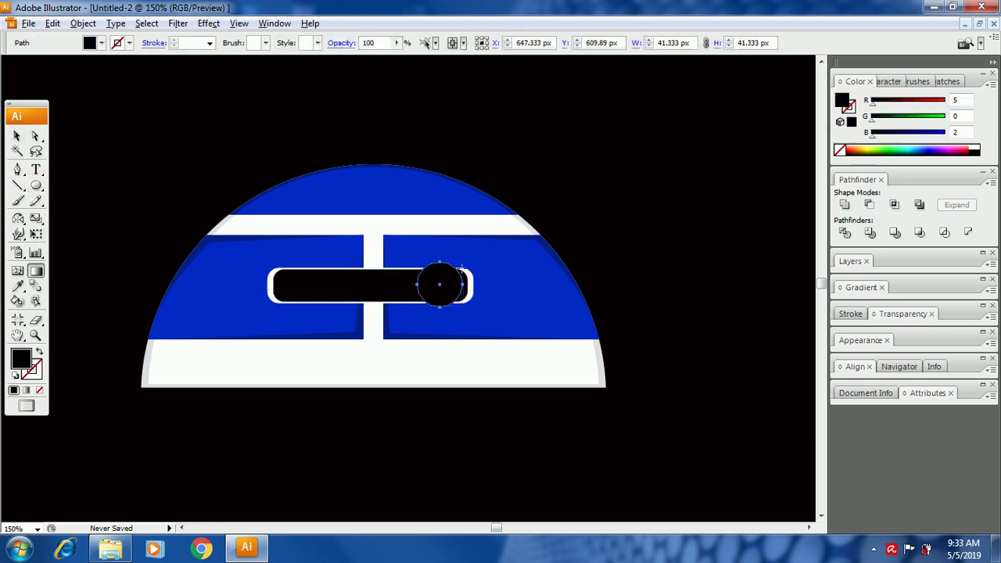
pyautogui.press('f')
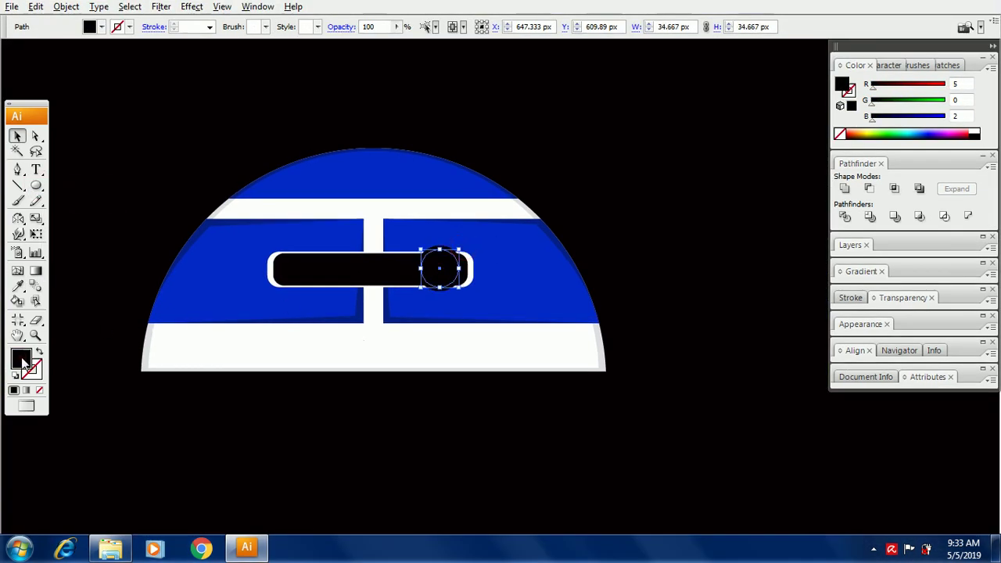
pyautogui.doubleClick(22, 359)
pyautogui.click(654, 198)
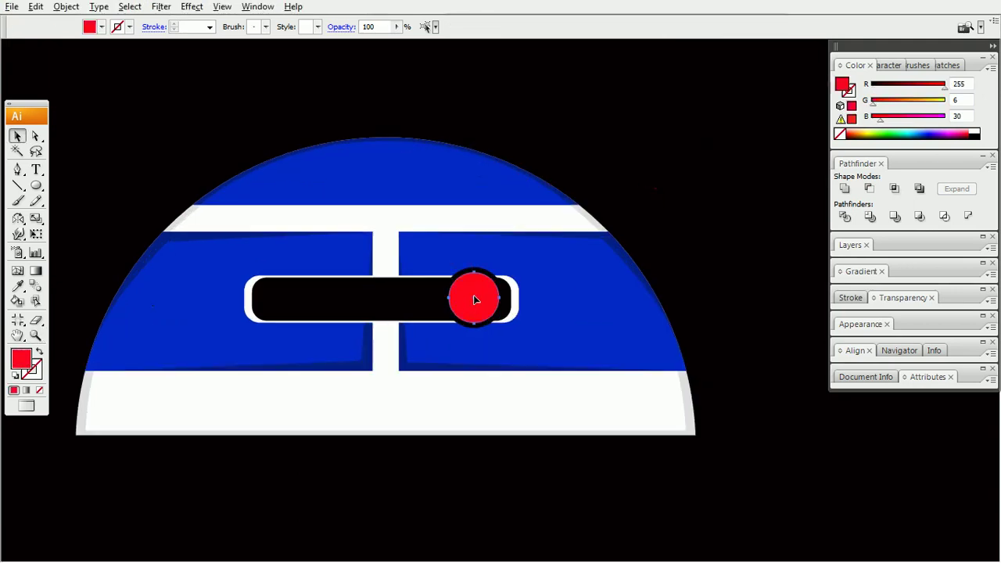
# Give the lens's inner circle a red fill.
pyautogui.press('a')
pyautogui.press('i')
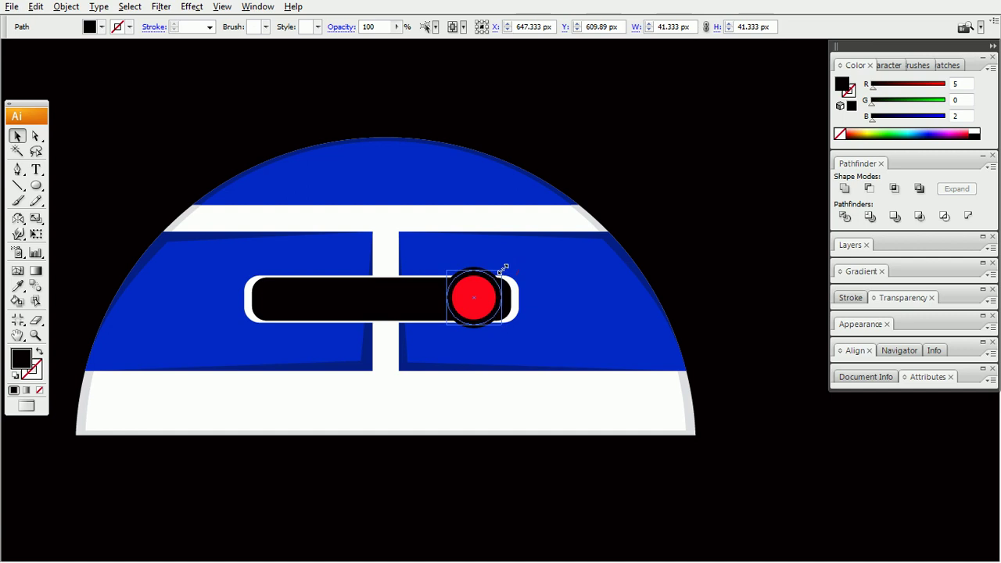
pyautogui.press('a')
pyautogui.click(485, 299)
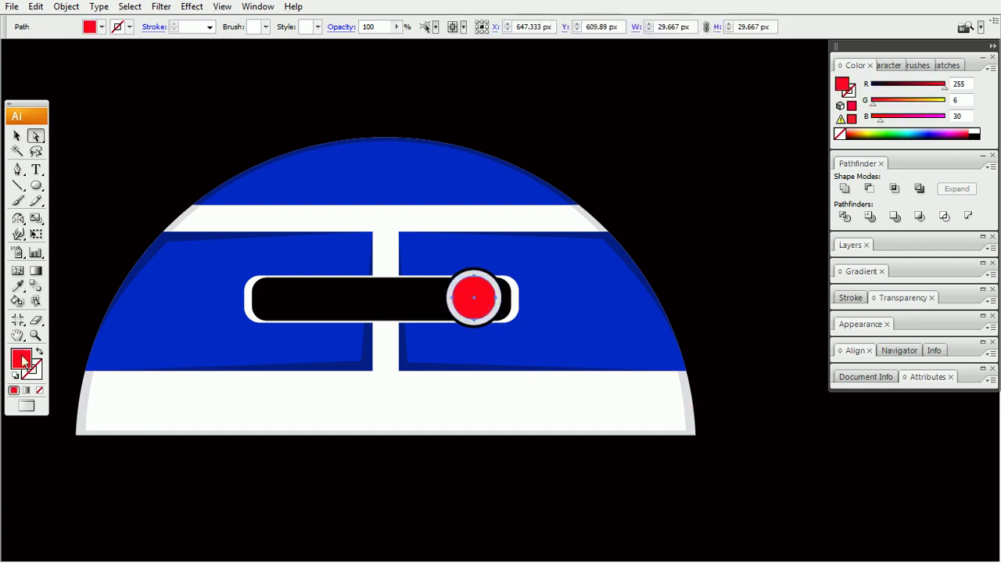
pyautogui.doubleClick(22, 360)
pyautogui.press('Return')
pyautogui.hotkey('ctrl', 'shift', 'a')
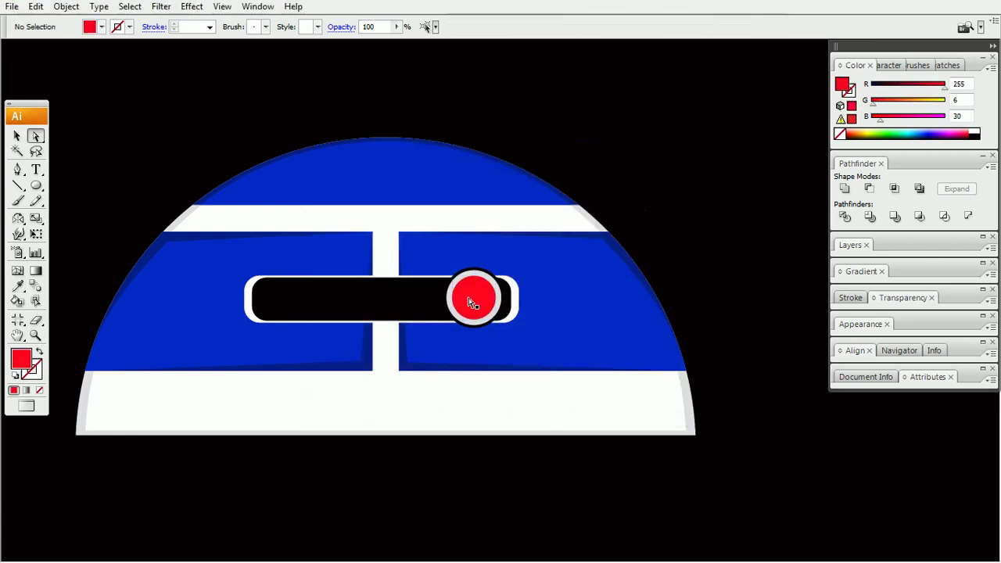
# Colour the lens ring the dome's light grey and draw two overlapping red circles on the white band.
pyautogui.hotkey('ctrl', '+')
pyautogui.hotkey('ctrl', '+')
pyautogui.hotkey('ctrl', '-')
pyautogui.hotkey('ctrl', '-')
pyautogui.press('i')
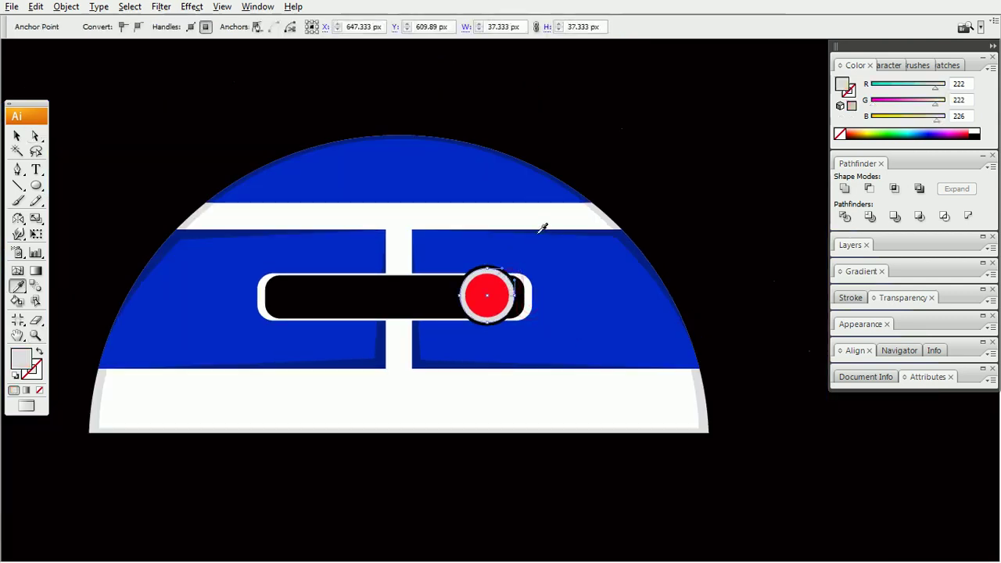
pyautogui.click(522, 299)
pyautogui.moveTo(560, 373); pyautogui.dragTo(585, 394)
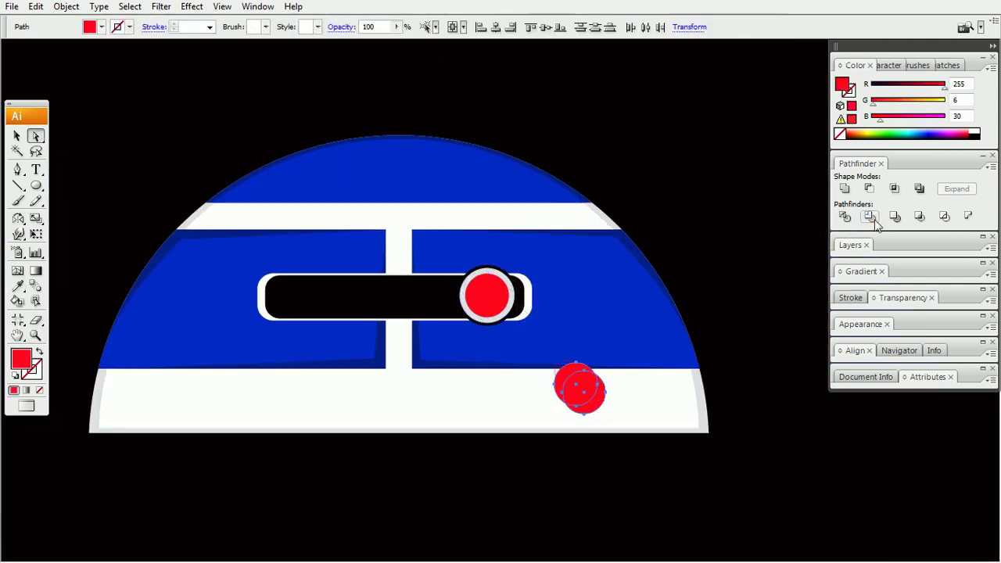
# Make a white crescent from the two overlapping circles with Minus Front and place it on the lens.
pyautogui.click(870, 188)
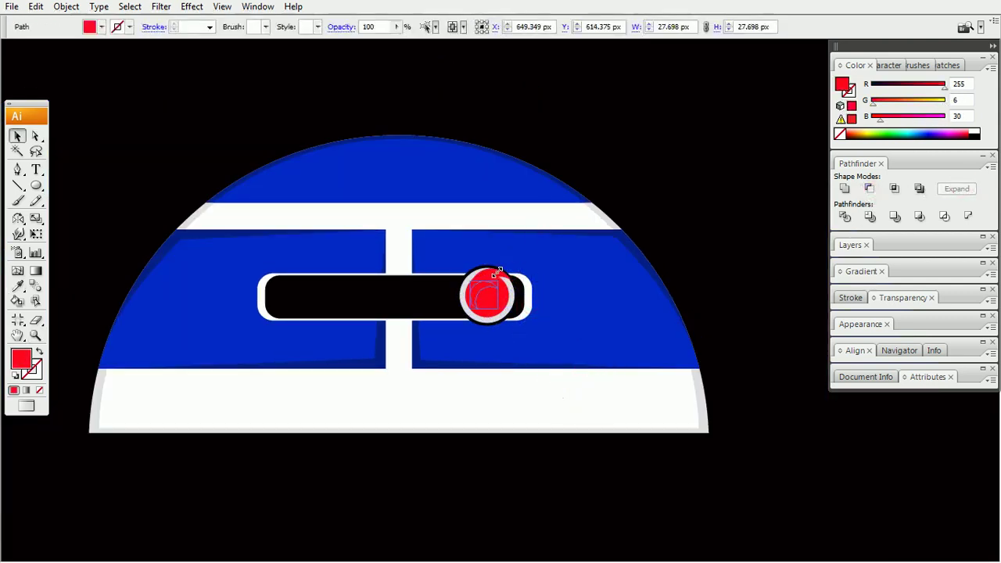
pyautogui.press('i')
pyautogui.click(511, 394)
pyautogui.hotkey('ctrl', 'shift', 'a')
pyautogui.press('z')
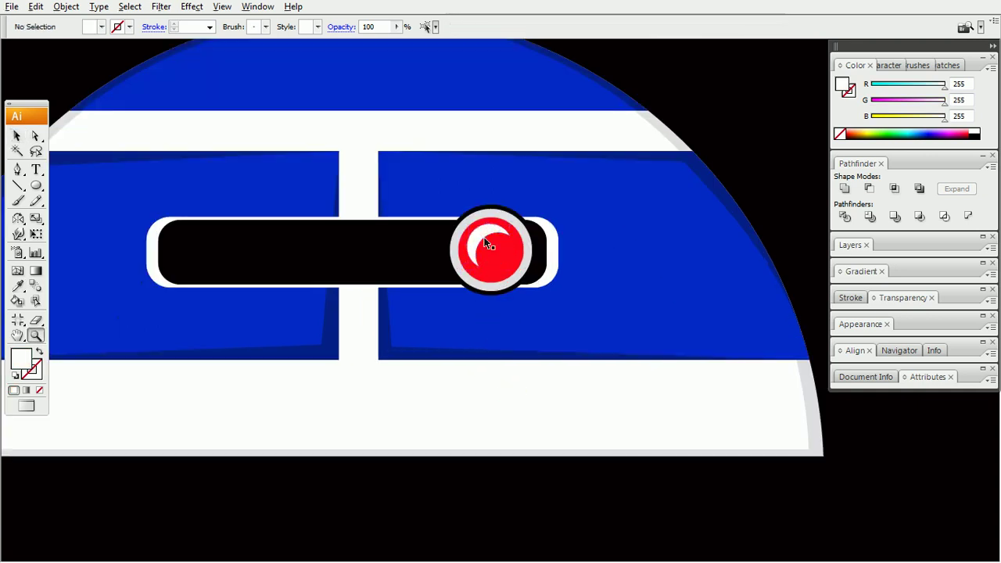
pyautogui.hotkey('ctrl', '-')
pyautogui.scroll(-3, 501, 234)
pyautogui.press('v')
pyautogui.click(527, 201)
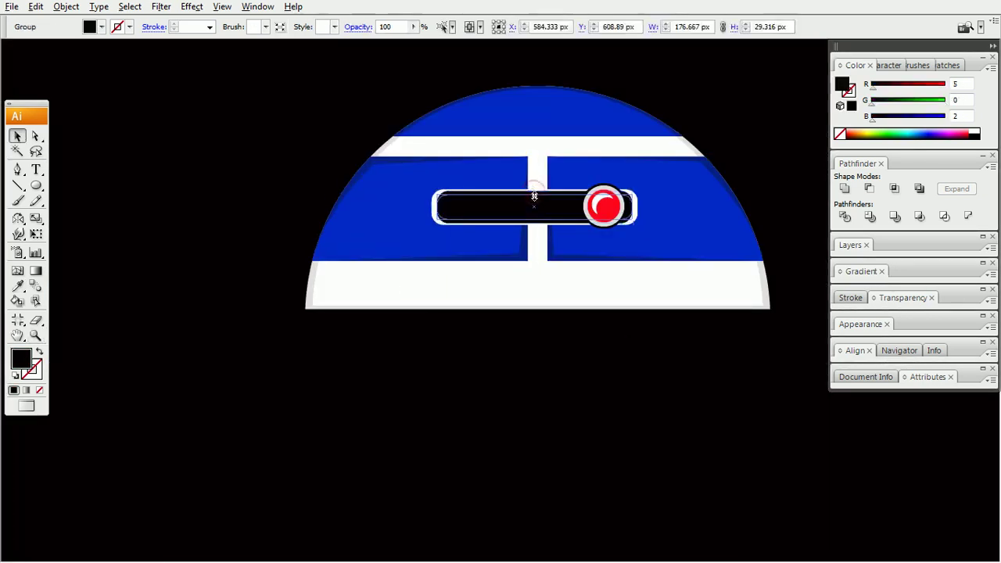
pyautogui.hotkey('ctrl', 'shift', 'a')
# Draw five small black rounded dashes evenly spaced across the dome's white lower band.
pyautogui.click(37, 186)
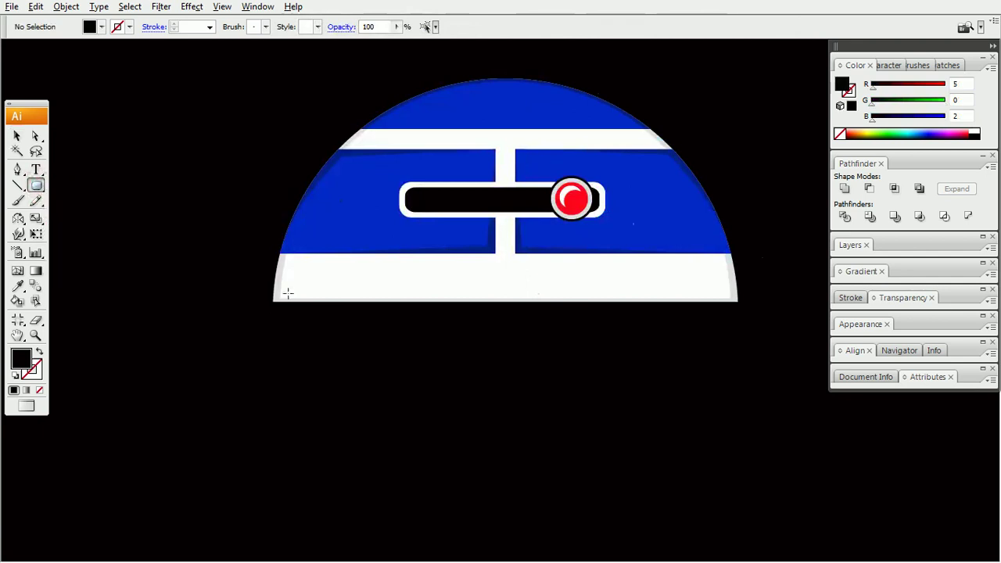
pyautogui.moveTo(426, 289); pyautogui.dragTo(463, 290)
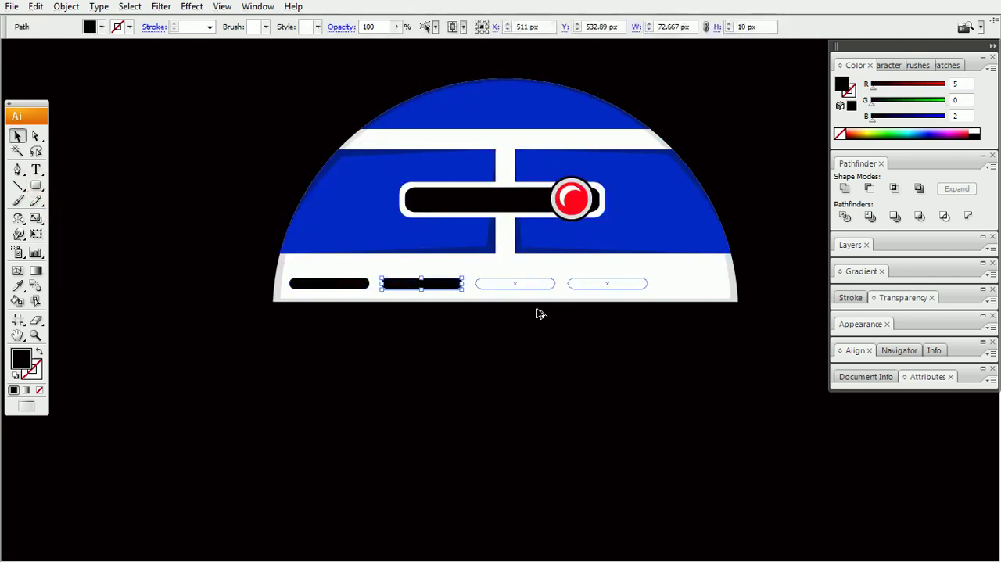
pyautogui.moveTo(647, 277)
pyautogui.mouseDown()
pyautogui.moveTo(730, 291)
pyautogui.moveTo(721, 291)
pyautogui.mouseUp()
pyautogui.keyDown('shift'); pyautogui.click(485, 288); pyautogui.keyUp('shift')
pyautogui.click(735, 295)
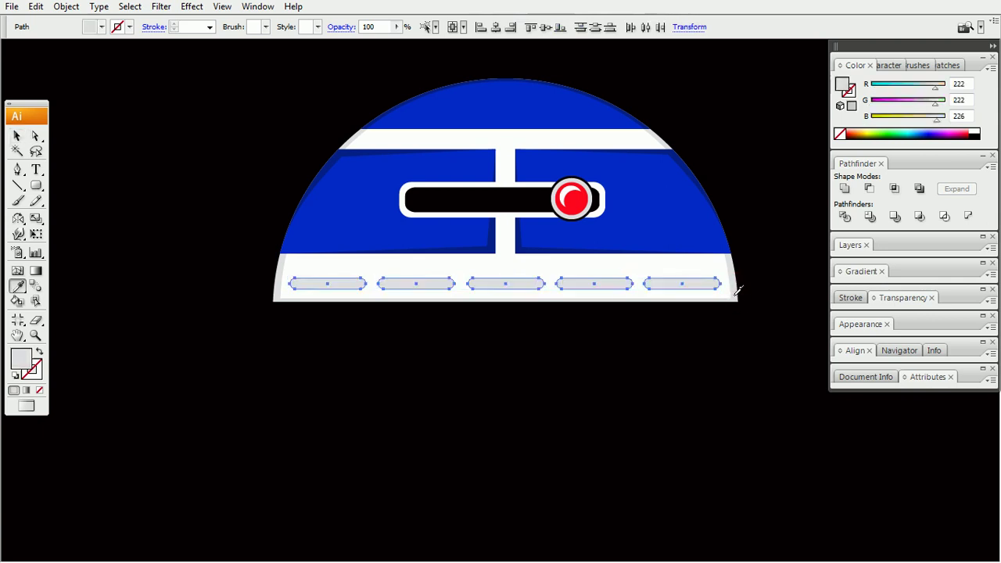
pyautogui.click(518, 197)
pyautogui.hotkey('ctrl', '-')
# Draw the white rounded-rectangle body below the dome.
pyautogui.press('z')
pyautogui.keyDown('alt'); pyautogui.click(521, 336); pyautogui.keyUp('alt')
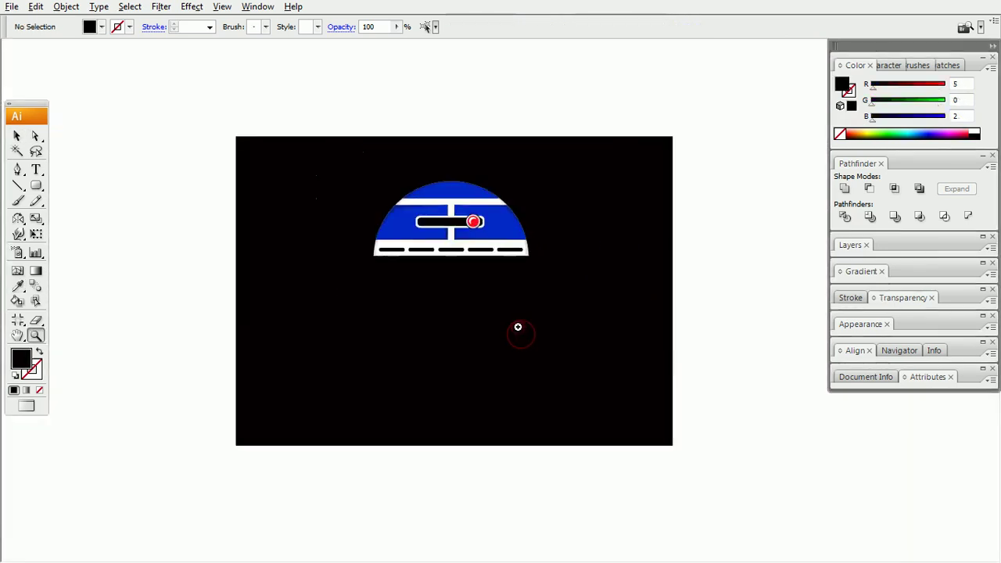
pyautogui.click(438, 304)
pyautogui.moveTo(36, 186); pyautogui.dragTo(86, 202)
pyautogui.moveTo(377, 282); pyautogui.dragTo(467, 380)
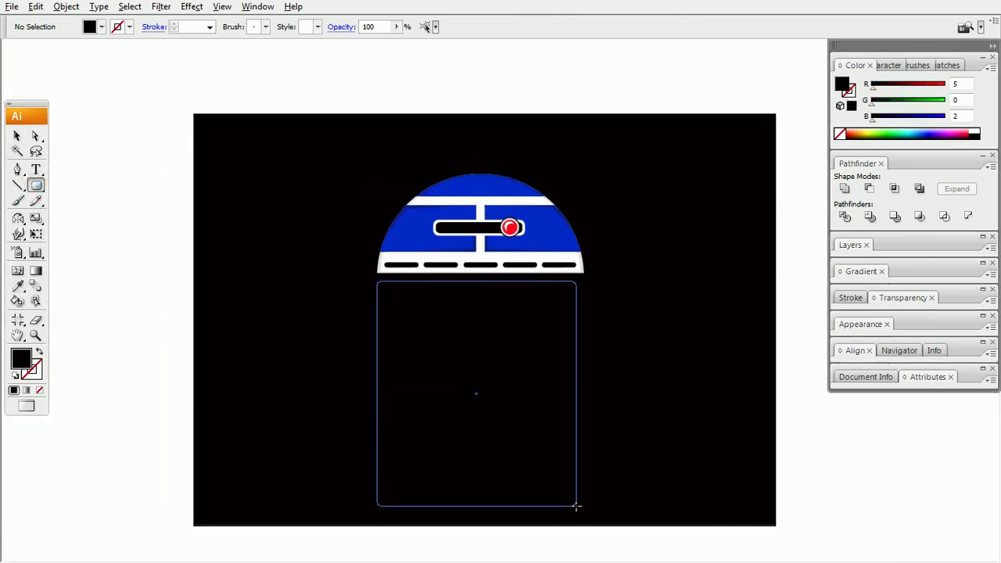
pyautogui.hotkey('ctrl', '+')
pyautogui.press('v')
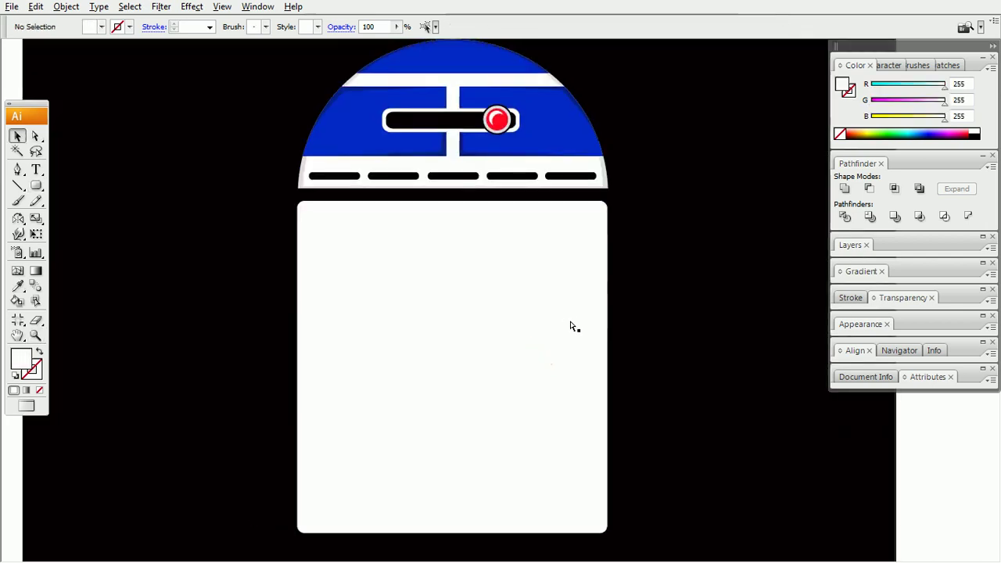
pyautogui.click(607, 367)
# Add a tall blue panel on the body's left side.
pyautogui.press('a')
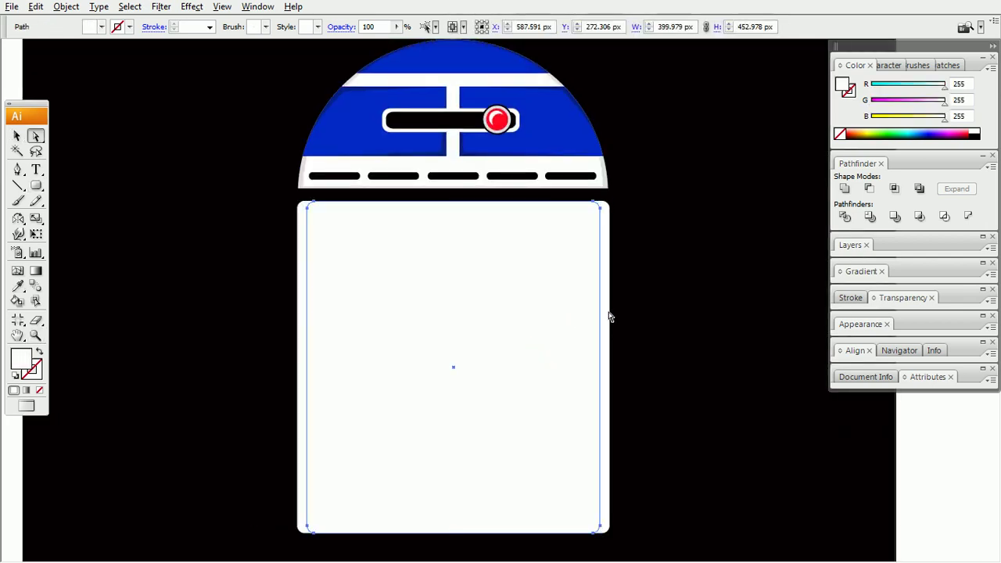
pyautogui.press('z')
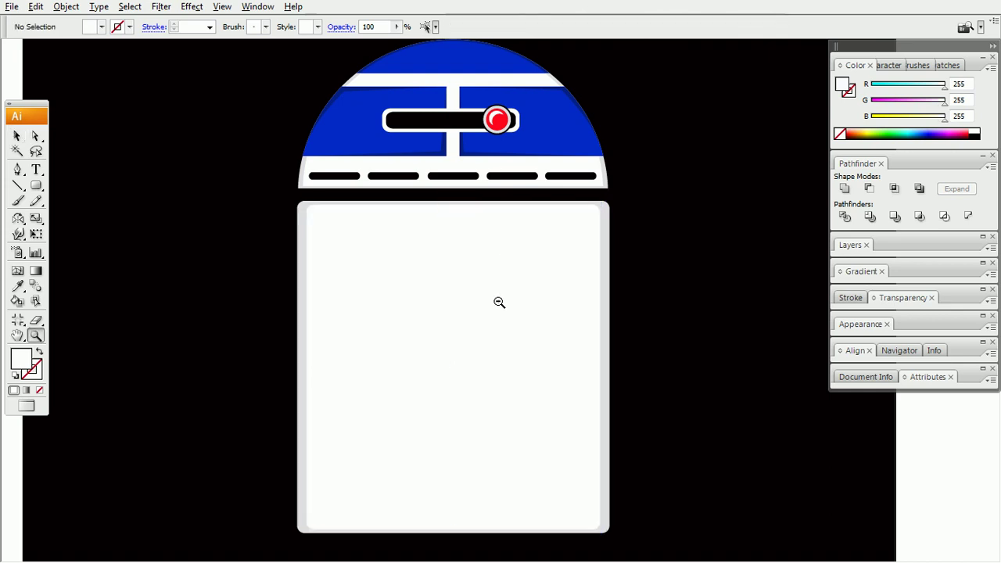
pyautogui.hotkey('ctrl', '-')
pyautogui.moveTo(441, 412); pyautogui.dragTo(440, 409)
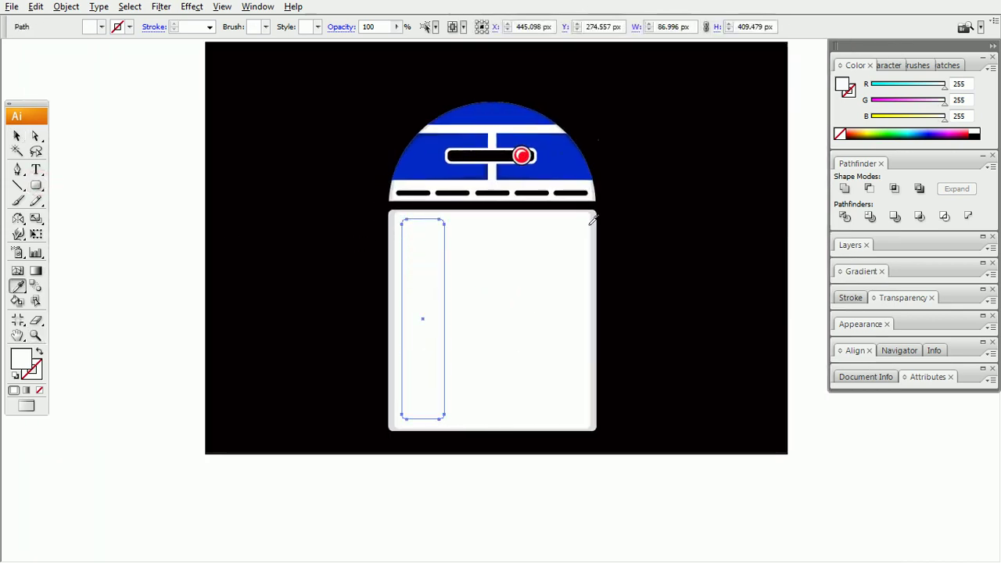
pyautogui.hotkey('ctrl', '+')
pyautogui.press('v')
pyautogui.press('a')
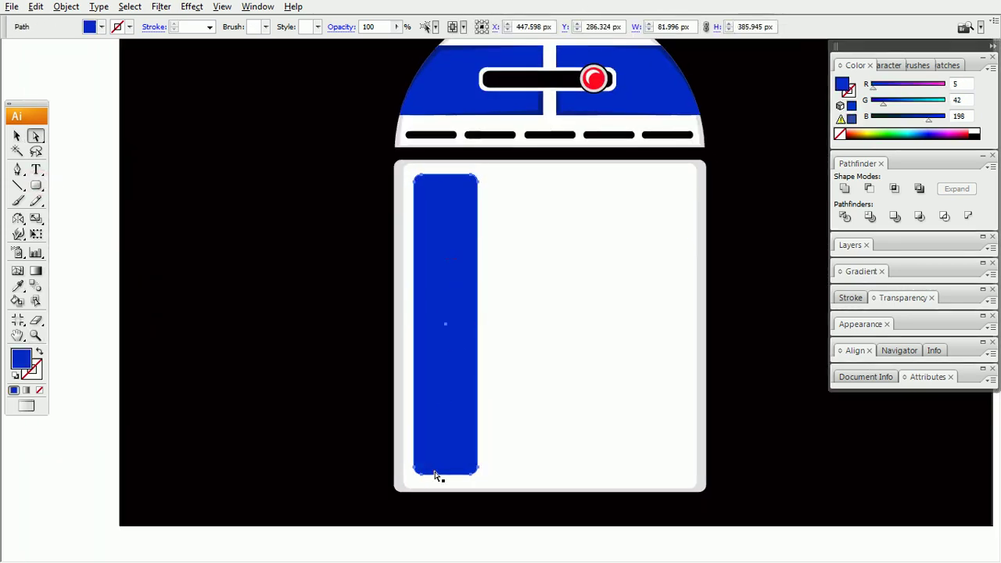
pyautogui.hotkey('ctrl', 'shift', 'a')
pyautogui.click(460, 438)
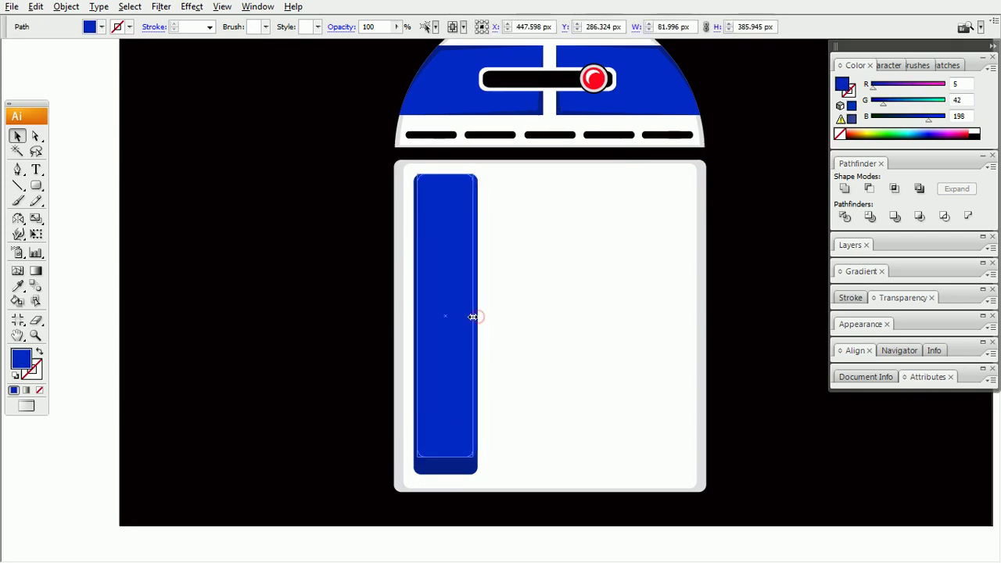
# Alt-drag a copy of the blue panel to the body's right side.
pyautogui.moveTo(476, 183); pyautogui.dragTo(668, 208)
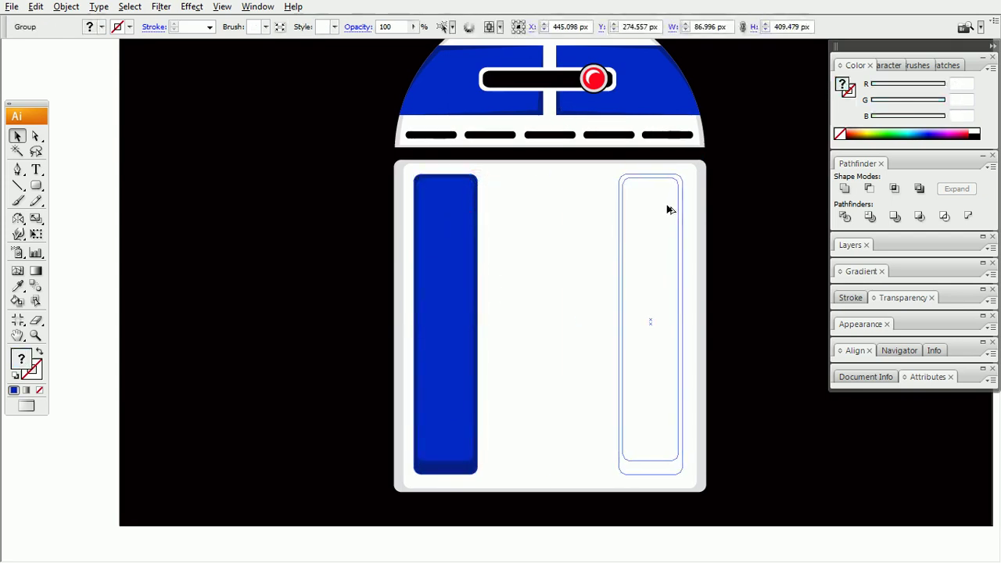
pyautogui.hotkey('ctrl', 'shift', 'a')
pyautogui.press('z')
pyautogui.keyDown('alt'); pyautogui.click(658, 231); pyautogui.keyUp('alt')
pyautogui.keyDown('alt'); pyautogui.click(492, 309); pyautogui.keyUp('alt')
pyautogui.press('v')
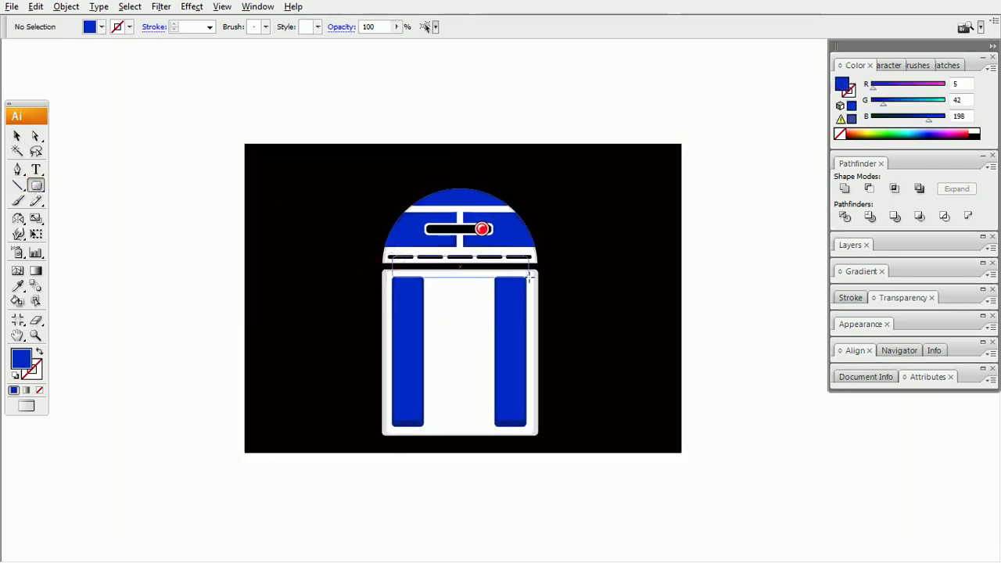
# Draw a grey collar band between dome and body, sent behind both.
pyautogui.moveTo(530, 276); pyautogui.dragTo(470, 277)
pyautogui.hotkey('ctrl', '+')
pyautogui.press('i')
pyautogui.click(635, 423)
pyautogui.press('v')
pyautogui.hotkey('ctrl', '[')
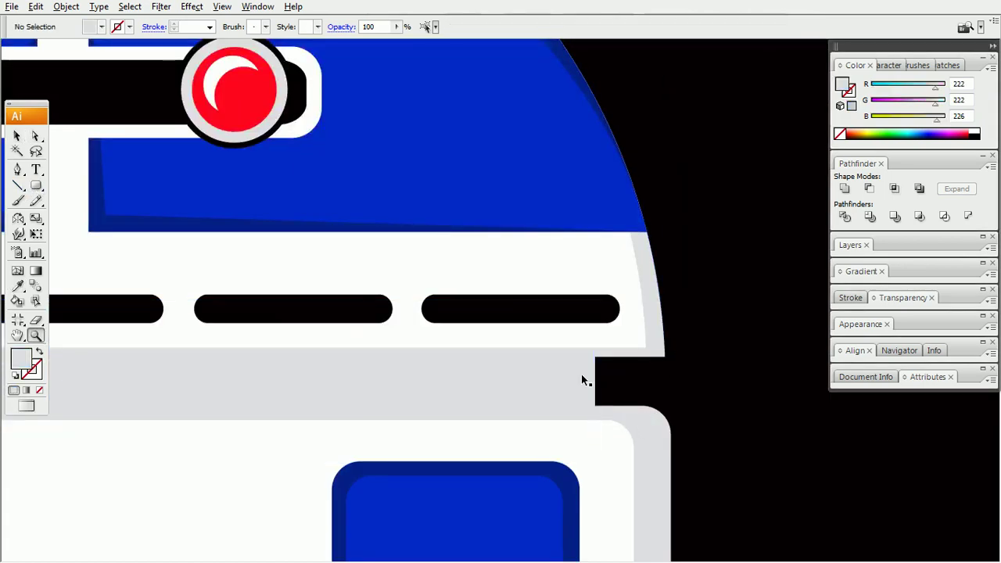
pyautogui.keyDown('alt'); pyautogui.click(581, 380); pyautogui.keyUp('alt')
pyautogui.hotkey('ctrl', '+')
pyautogui.press('v')
# Select all robot parts and group them.
pyautogui.click(489, 270)
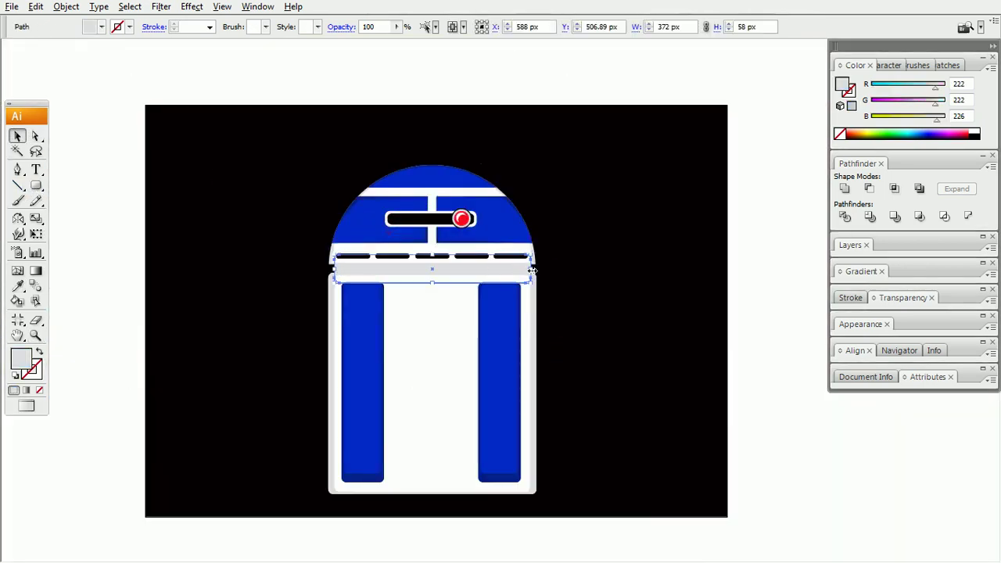
pyautogui.hotkey('ctrl', '-')
pyautogui.hotkey('ctrl', 'a')
pyautogui.hotkey('ctrl', 'g')
# Move the grouped robot up and right, and draw a white centre strip down the body.
pyautogui.moveTo(452, 316); pyautogui.dragTo(464, 296)
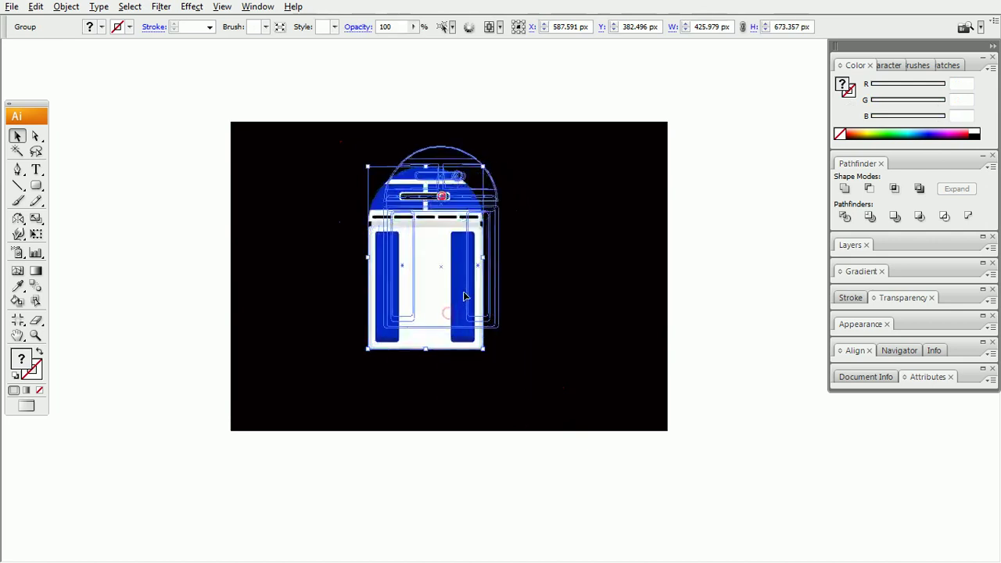
pyautogui.click(577, 281)
pyautogui.hotkey('ctrl', '+')
pyautogui.press('m')
pyautogui.moveTo(446, 461); pyautogui.dragTo(450, 476)
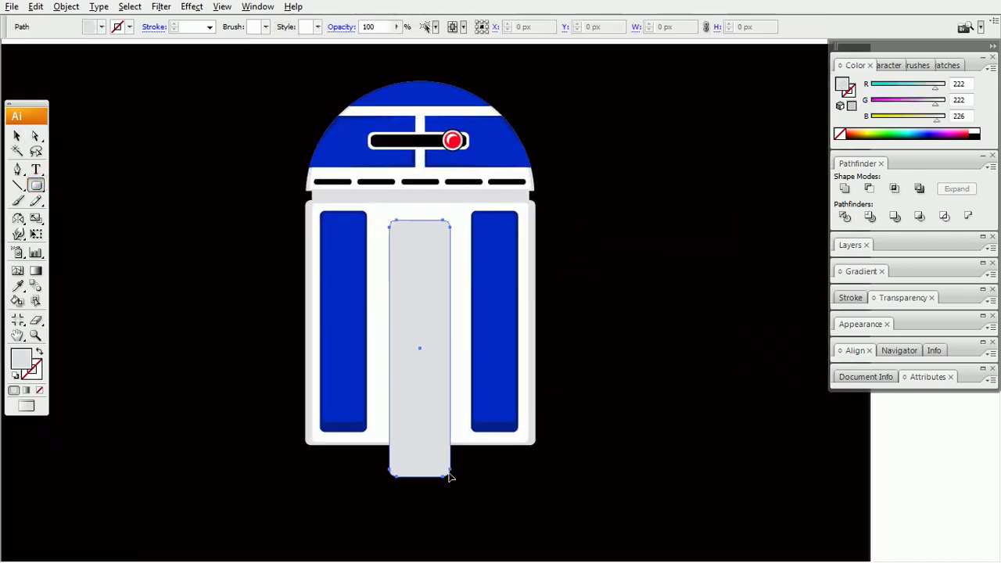
pyautogui.hotkey('ctrl', 'shift', 'a')
pyautogui.press('v')
pyautogui.click(420, 284)
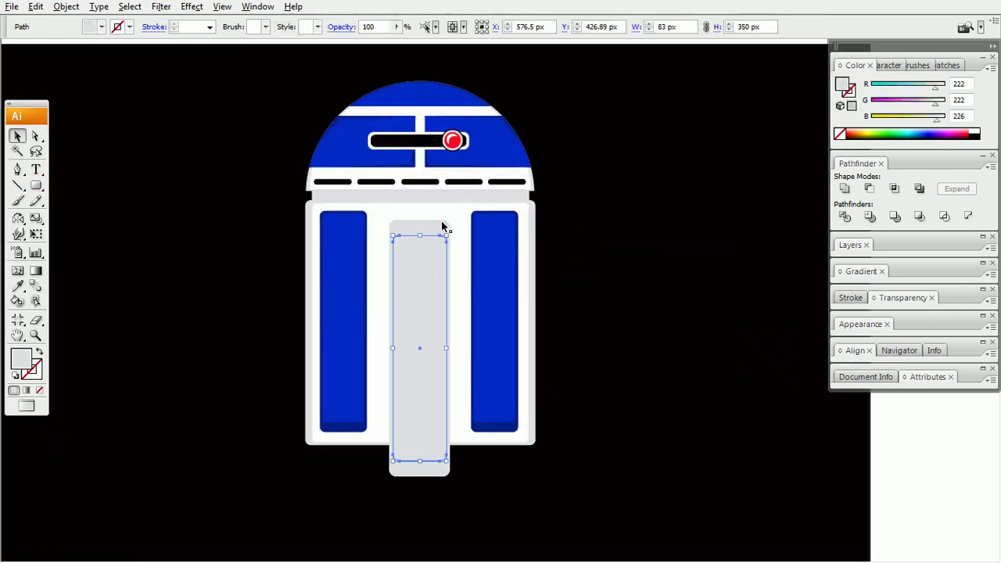
pyautogui.press('i')
pyautogui.click(454, 213)
# Duplicate the white strip into a small tab at the top of the centre column.
pyautogui.press('v')
pyautogui.click(443, 226)
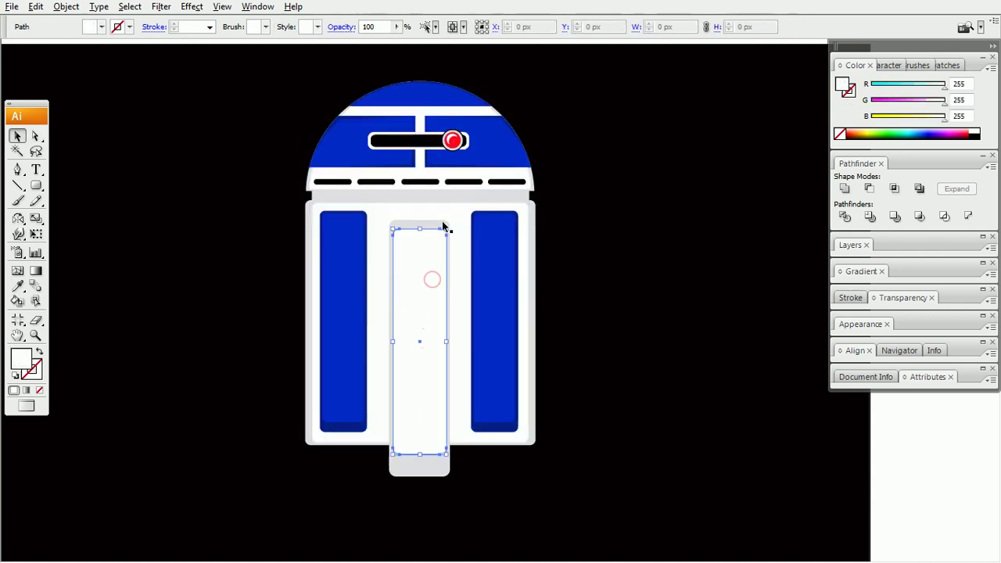
pyautogui.moveTo(419, 227); pyautogui.dragTo(603, 228)
pyautogui.moveTo(638, 477); pyautogui.dragTo(591, 307)
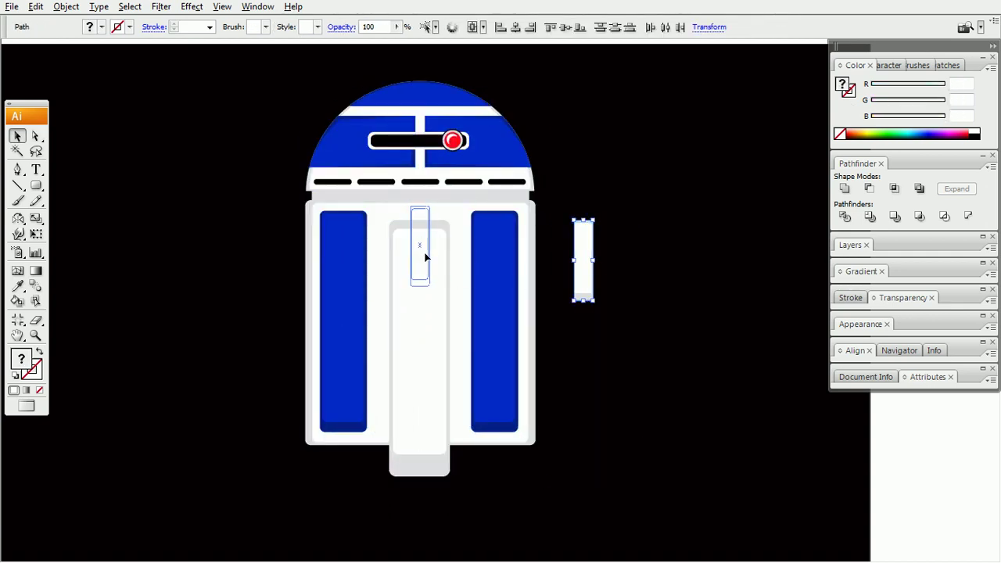
pyautogui.moveTo(425, 257); pyautogui.dragTo(417, 268)
pyautogui.hotkey('ctrl', 'shift', 'a')
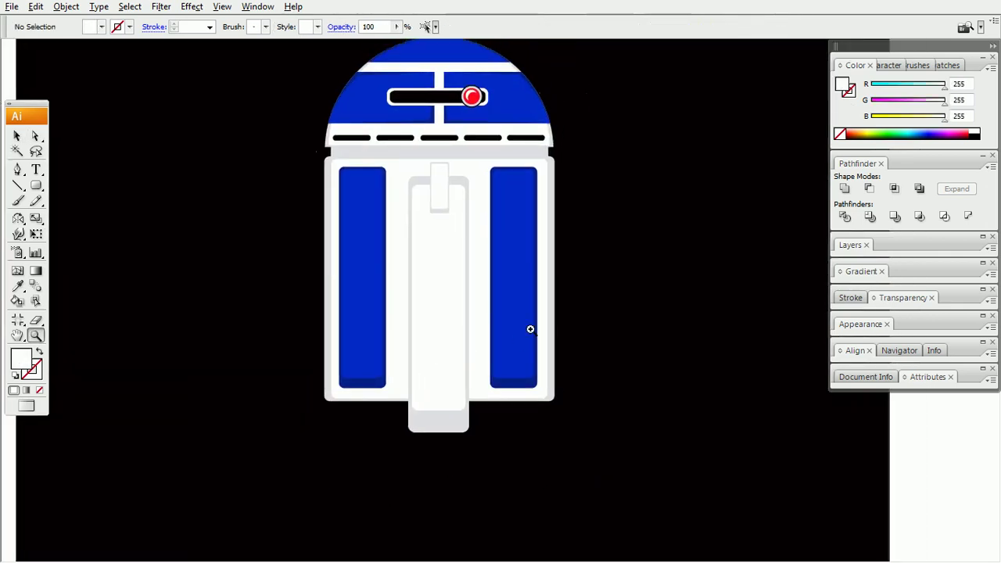
pyautogui.click(530, 330)
# Draw a black vent bar and duplicate it into a stack of eight down the strip.
pyautogui.press('m')
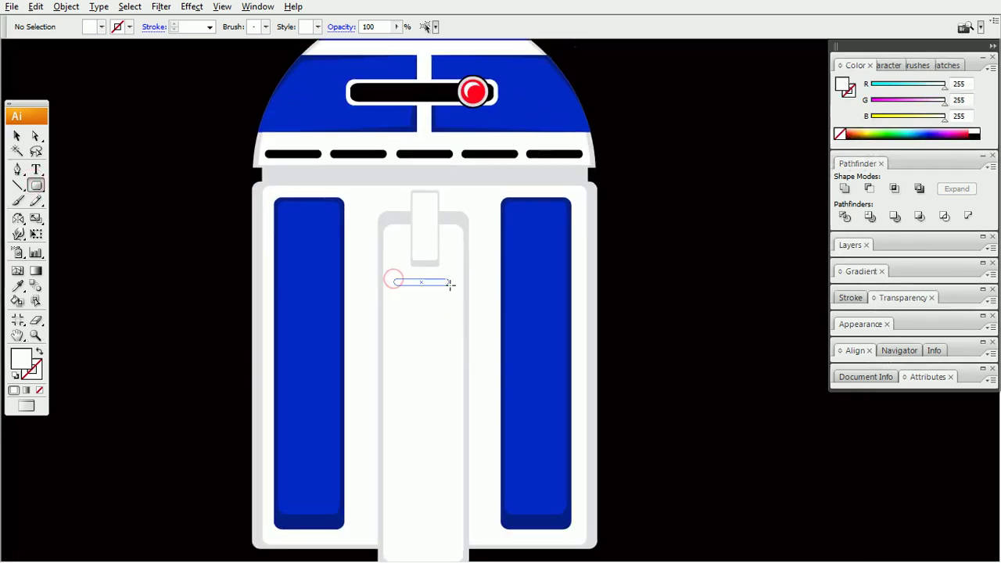
pyautogui.moveTo(450, 284); pyautogui.dragTo(443, 336)
pyautogui.press('i')
pyautogui.click(490, 154)
pyautogui.press('v')
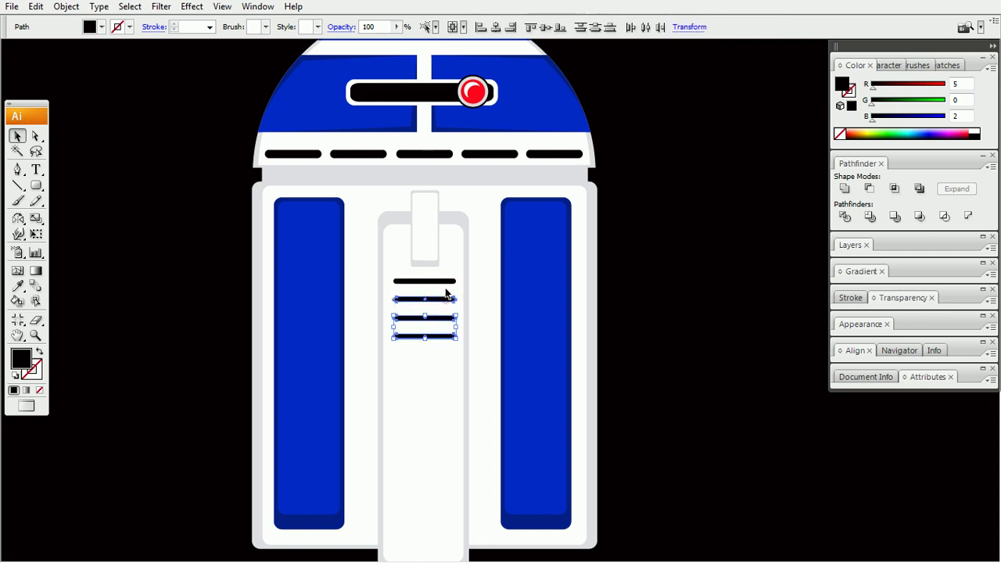
pyautogui.moveTo(447, 292)
pyautogui.mouseDown()
pyautogui.moveTo(439, 360)
pyautogui.moveTo(485, 372)
pyautogui.mouseUp()
pyautogui.hotkey('ctrl', '-')
# Fill the new centre panel with the side panels' blue.
pyautogui.press('i')
pyautogui.click(550, 326)
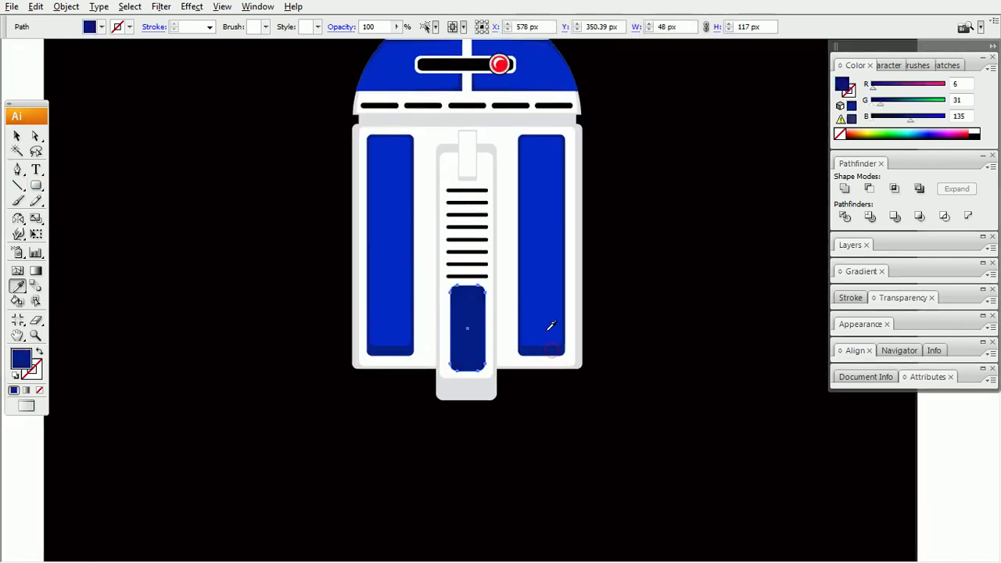
pyautogui.press('a')
pyautogui.click(536, 369)
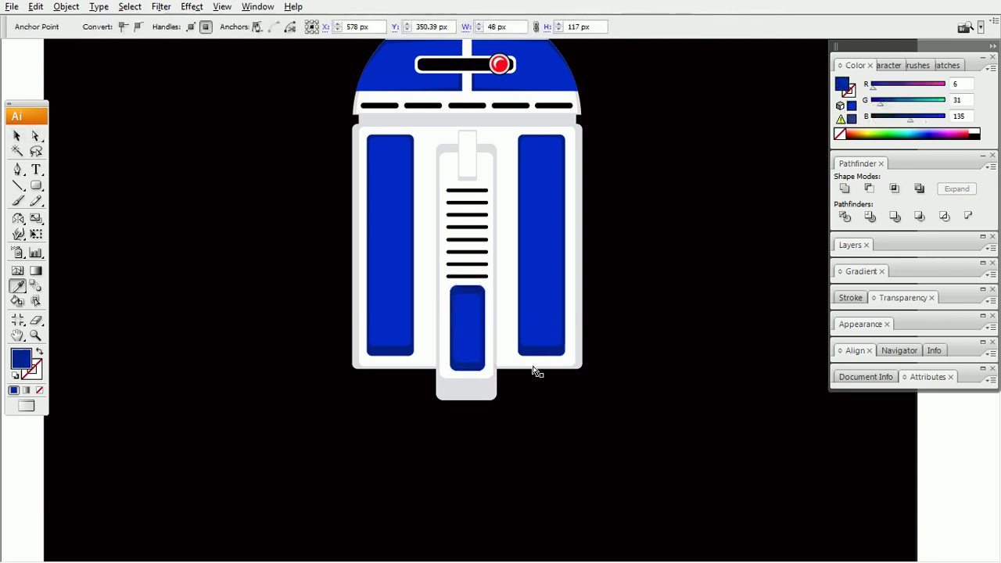
pyautogui.scroll(-1, 485, 329)
# Draw a white tapered foot directly under the centre strip.
pyautogui.moveTo(502, 470); pyautogui.dragTo(492, 463)
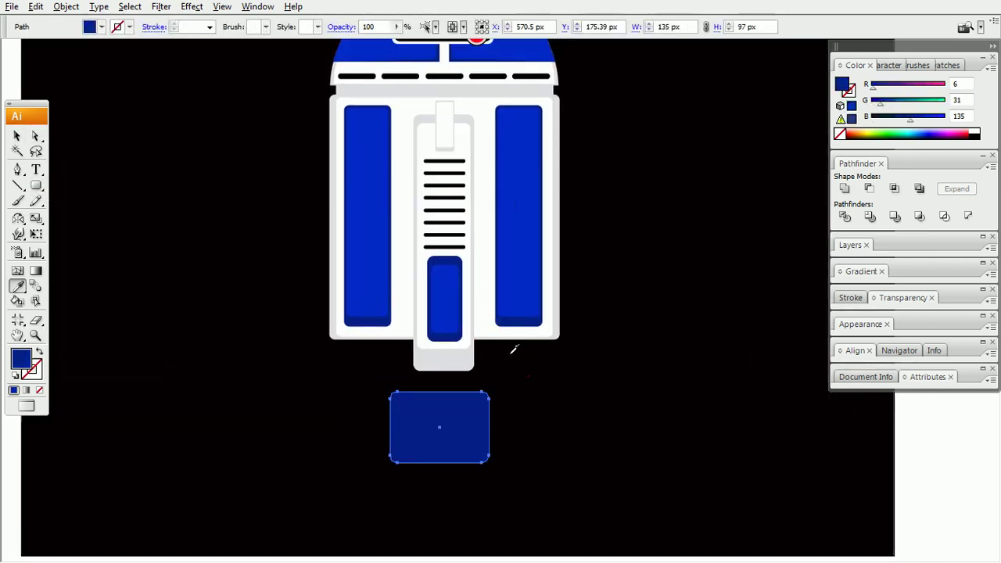
pyautogui.press('i')
pyautogui.click(516, 328)
pyautogui.press('a')
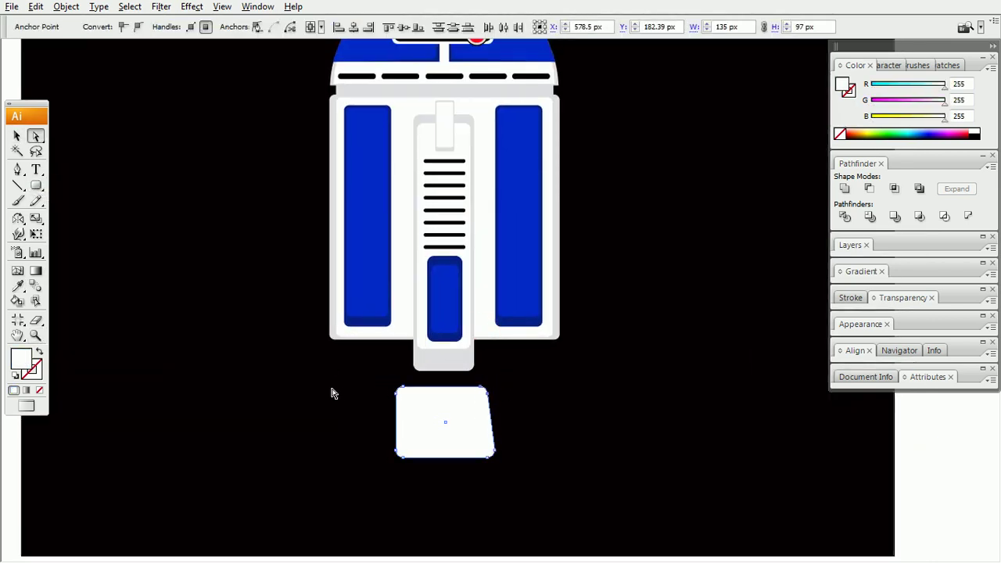
pyautogui.click(332, 393)
pyautogui.click(423, 397)
pyautogui.moveTo(429, 418); pyautogui.dragTo(440, 397)
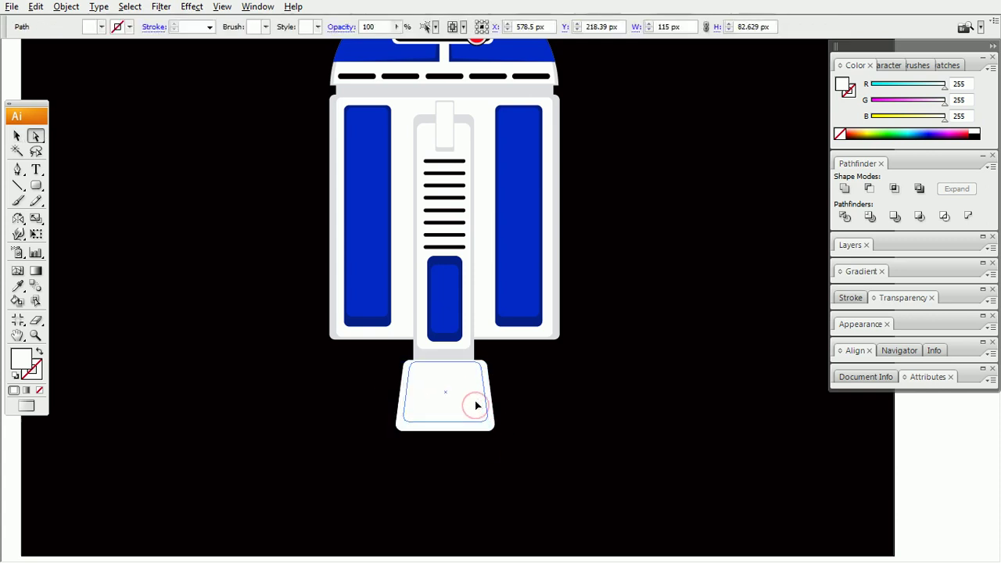
pyautogui.click(478, 425)
# Alt-drag a copy of the centre column and foot to the right of the body.
pyautogui.hotkey('ctrl', '-')
pyautogui.hotkey('ctrl', '+')
pyautogui.press('v')
pyautogui.click(429, 309)
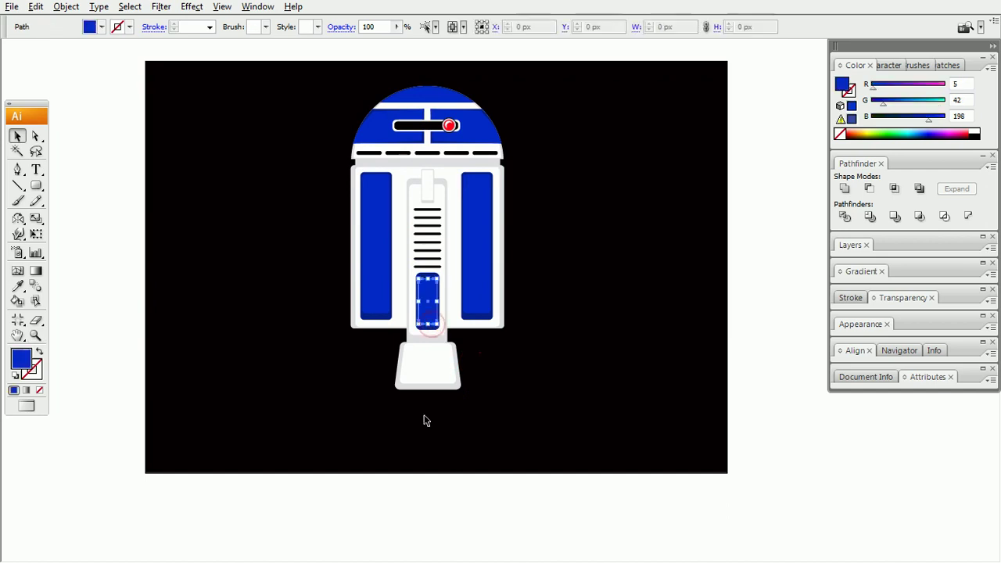
pyautogui.moveTo(424, 420); pyautogui.dragTo(449, 177)
pyautogui.moveTo(438, 345)
pyautogui.mouseDown()
pyautogui.moveTo(554, 344)
pyautogui.moveTo(610, 364)
pyautogui.mouseUp()
pyautogui.press('a')
pyautogui.click(551, 392)
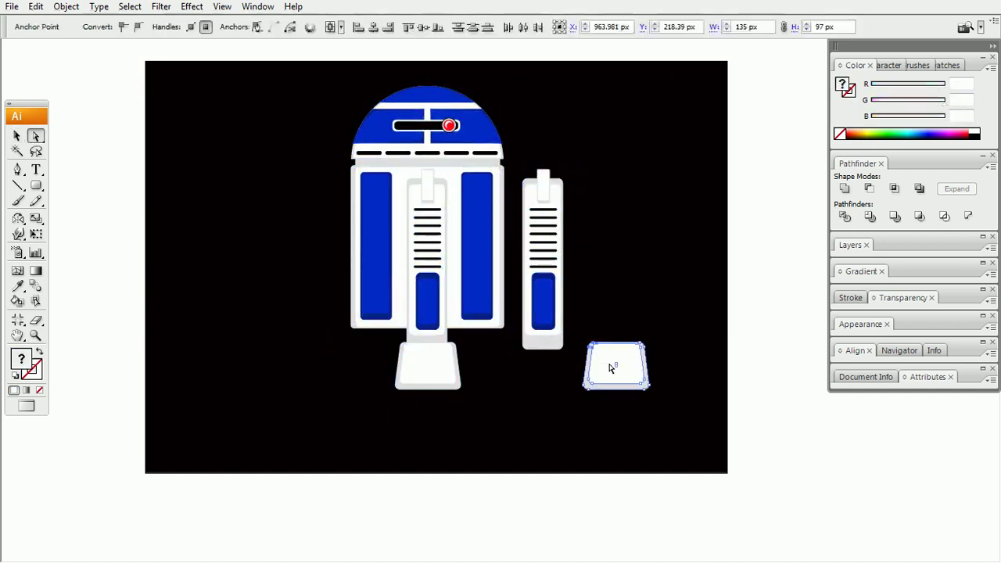
# Move the copied column up beside the body's right side.
pyautogui.press('v')
pyautogui.moveTo(664, 313); pyautogui.dragTo(635, 381)
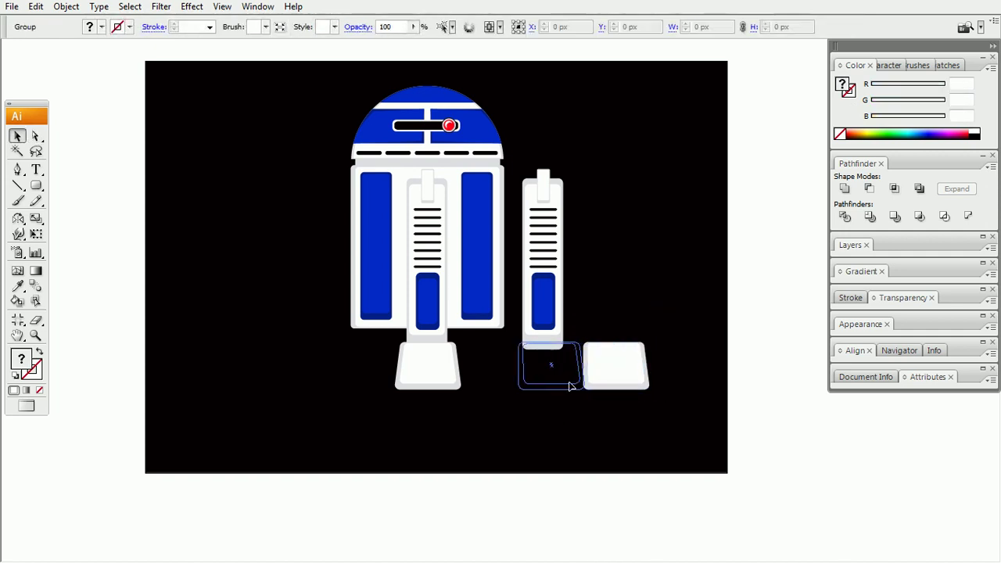
pyautogui.hotkey('ctrl', 'z')
pyautogui.moveTo(606, 194)
pyautogui.mouseDown()
pyautogui.moveTo(555, 404)
pyautogui.moveTo(538, 311)
pyautogui.mouseUp()
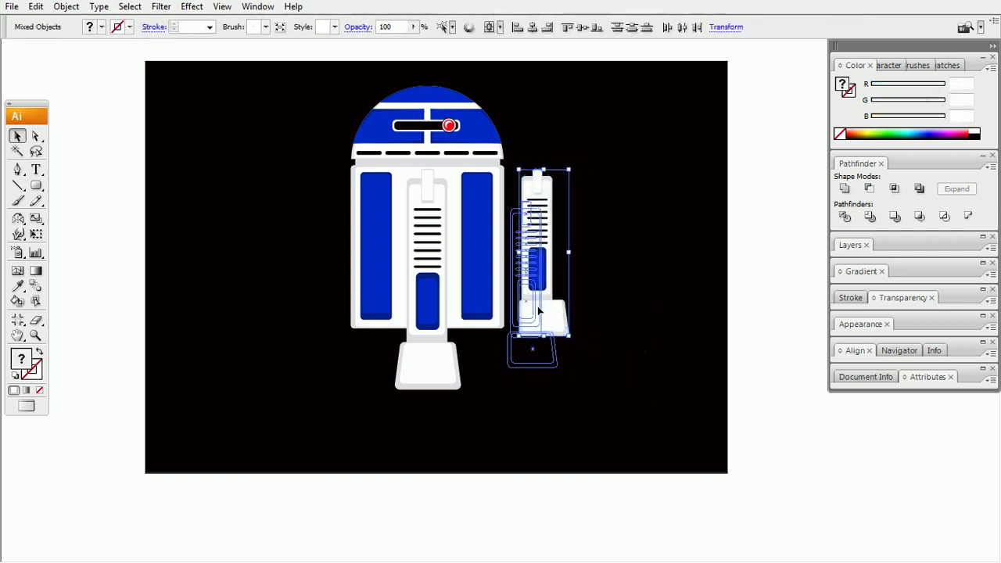
pyautogui.hotkey('ctrl', '=')
pyautogui.moveTo(548, 217)
pyautogui.mouseDown()
pyautogui.moveTo(519, 470)
pyautogui.moveTo(527, 435)
pyautogui.mouseUp()
pyautogui.hotkey('ctrl', '-')
pyautogui.click(537, 380)
# Stretch the right column taller to form the side leg.
pyautogui.click(468, 346)
pyautogui.keyDown('shift'); pyautogui.click(468, 243); pyautogui.keyUp('shift')
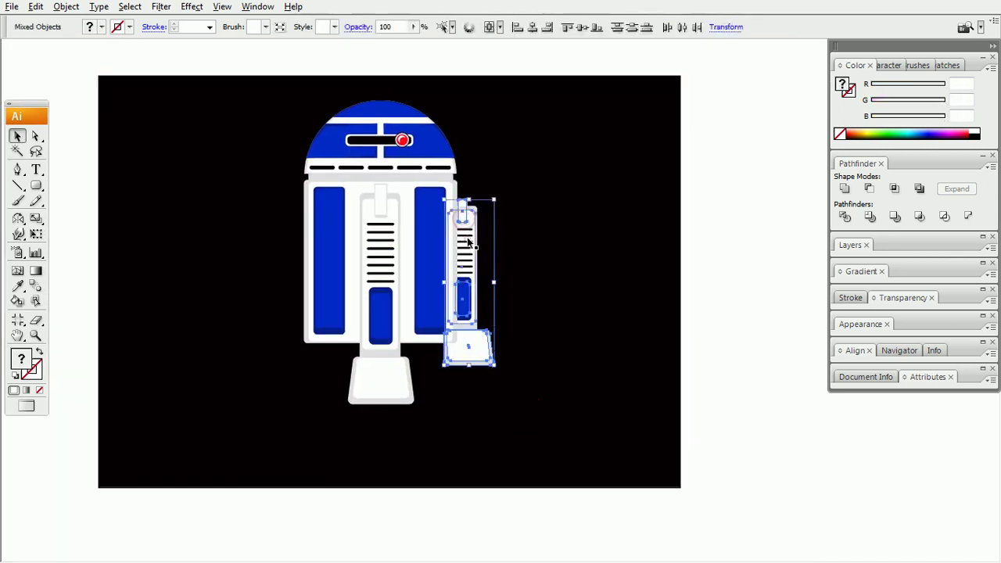
pyautogui.moveTo(524, 197); pyautogui.dragTo(471, 386)
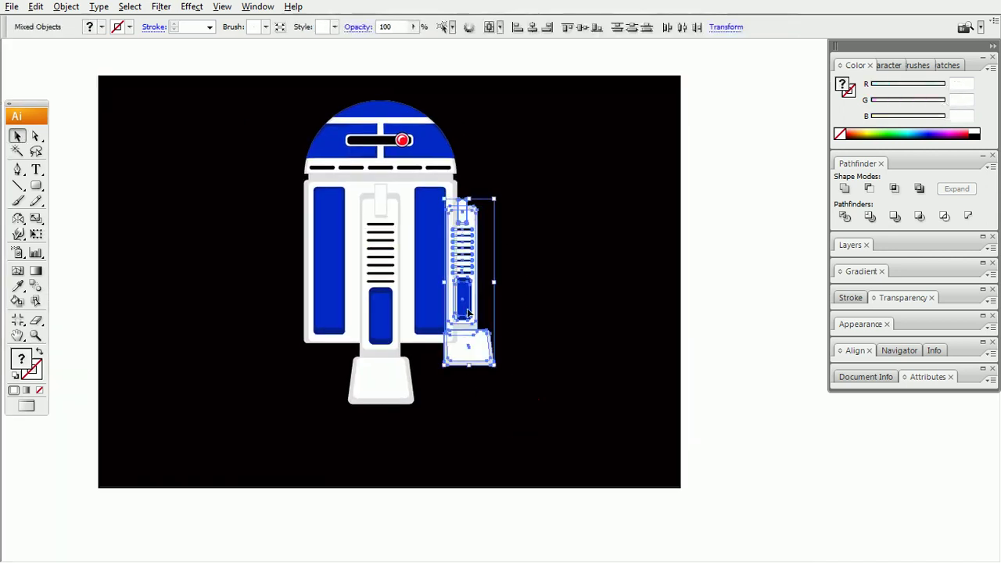
pyautogui.click(506, 295)
pyautogui.hotkey('ctrl', '-')
pyautogui.hotkey('ctrl', '=')
pyautogui.hotkey('ctrl', '=')
pyautogui.moveTo(543, 196); pyautogui.dragTo(503, 436)
# Draw a small white rounded shoulder block atop the right leg.
pyautogui.hotkey('ctrl', 'shift', 'a')
pyautogui.press('a')
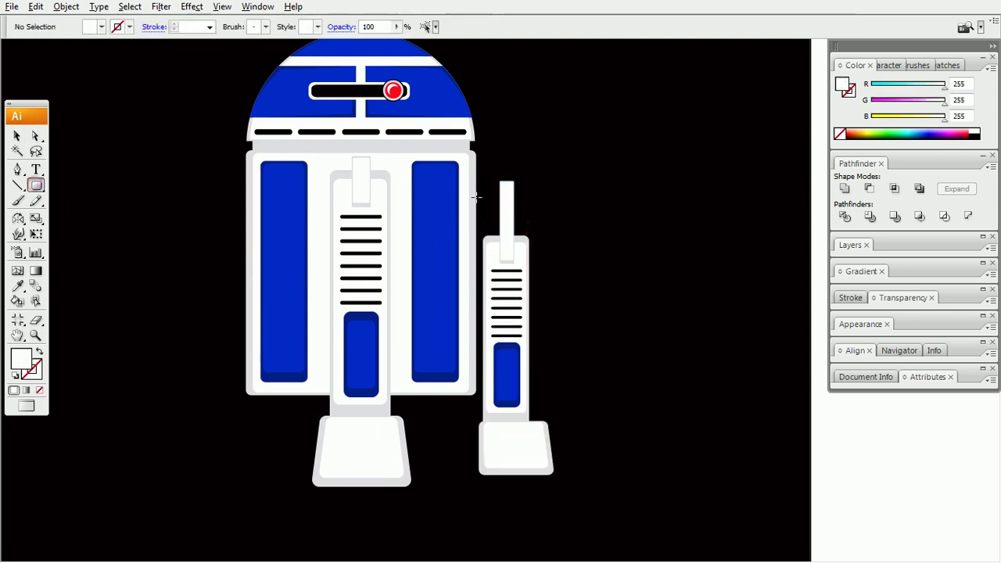
pyautogui.moveTo(502, 216); pyautogui.dragTo(500, 214)
pyautogui.press('a')
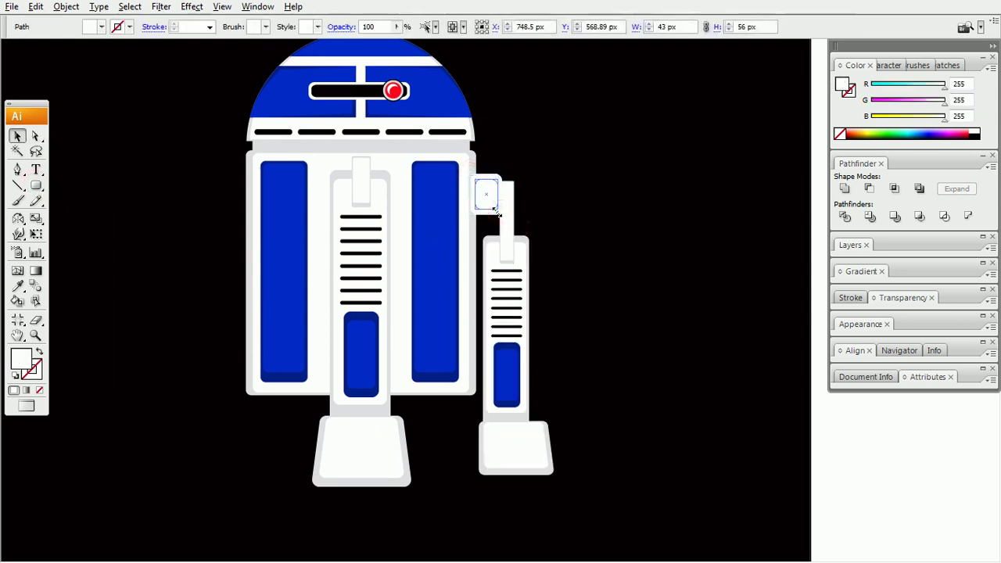
pyautogui.click(563, 173)
# Copy the whole right leg with its shoulder to the body's left side.
pyautogui.press('v')
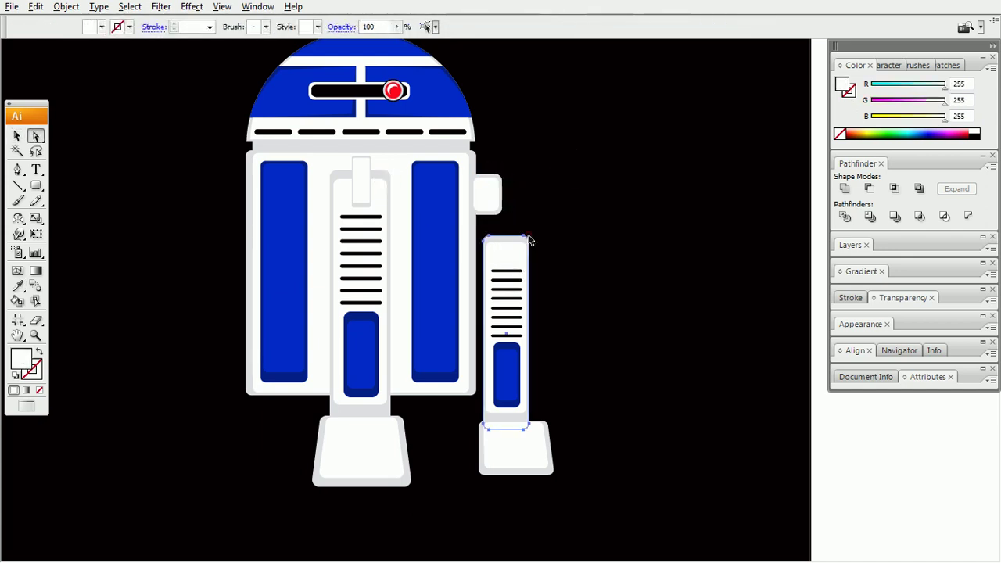
pyautogui.moveTo(594, 174); pyautogui.dragTo(496, 482)
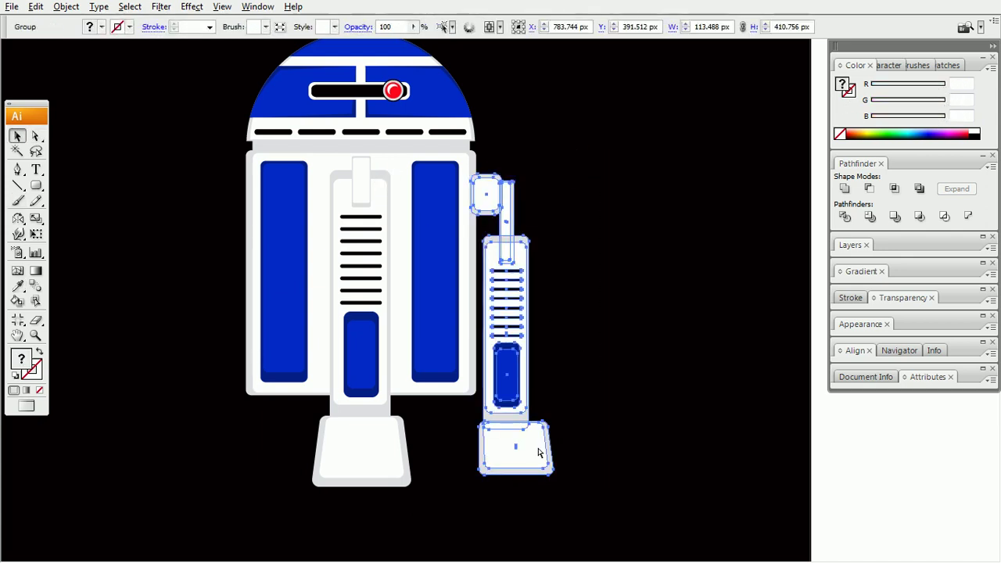
pyautogui.moveTo(585, 137); pyautogui.dragTo(496, 491)
pyautogui.moveTo(532, 383); pyautogui.dragTo(207, 383)
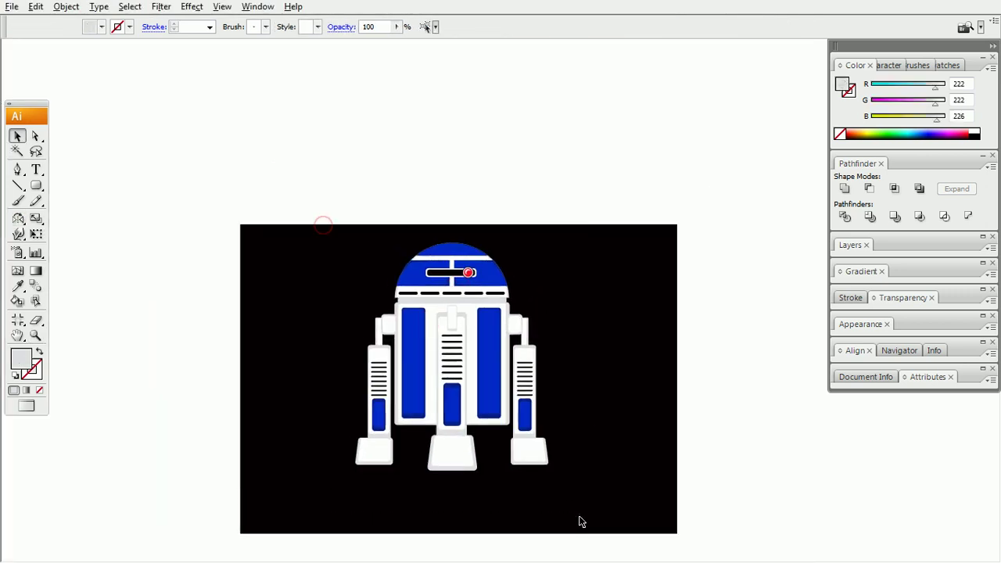
pyautogui.hotkey('ctrl', 'a')
pyautogui.press('z')
pyautogui.click(558, 344)
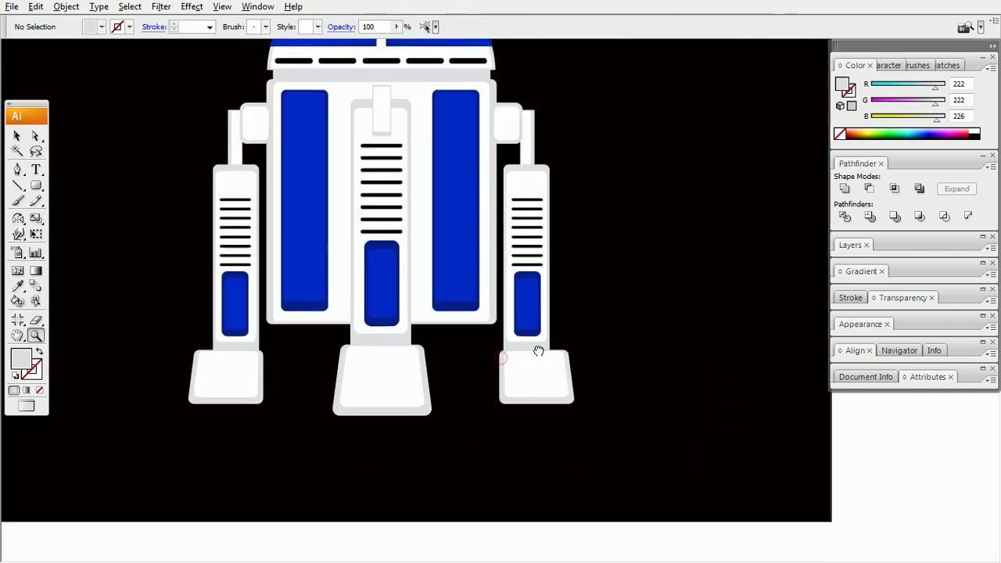